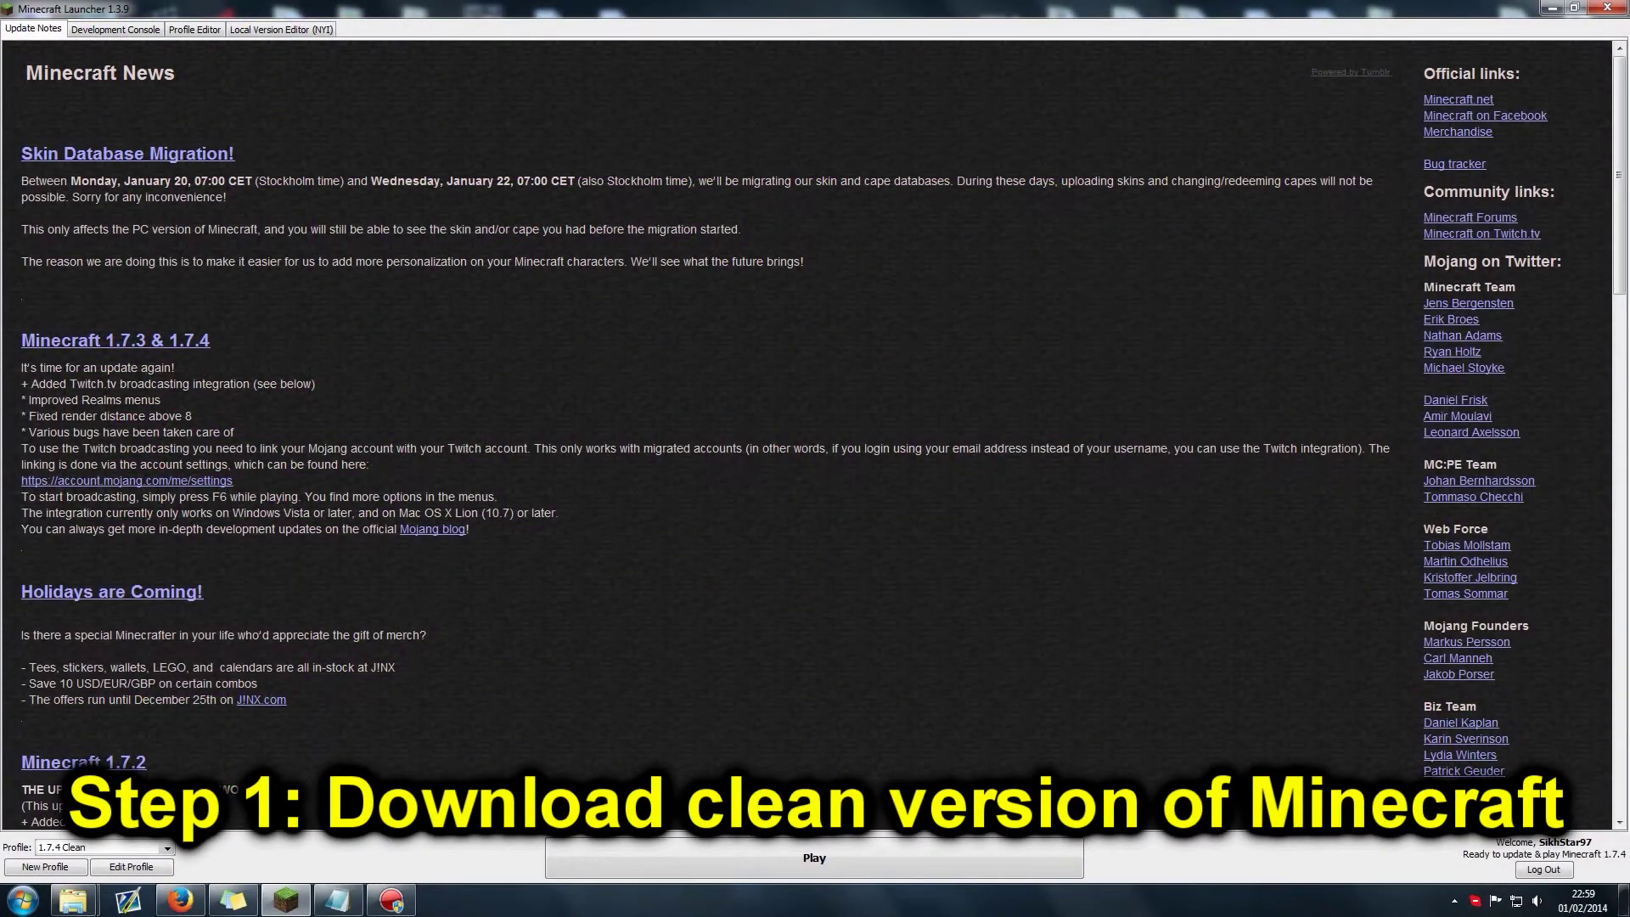
Create and save a new launcher profile that uses the clean release 1.7.4 version of Minecraft.
left_click(45, 867)
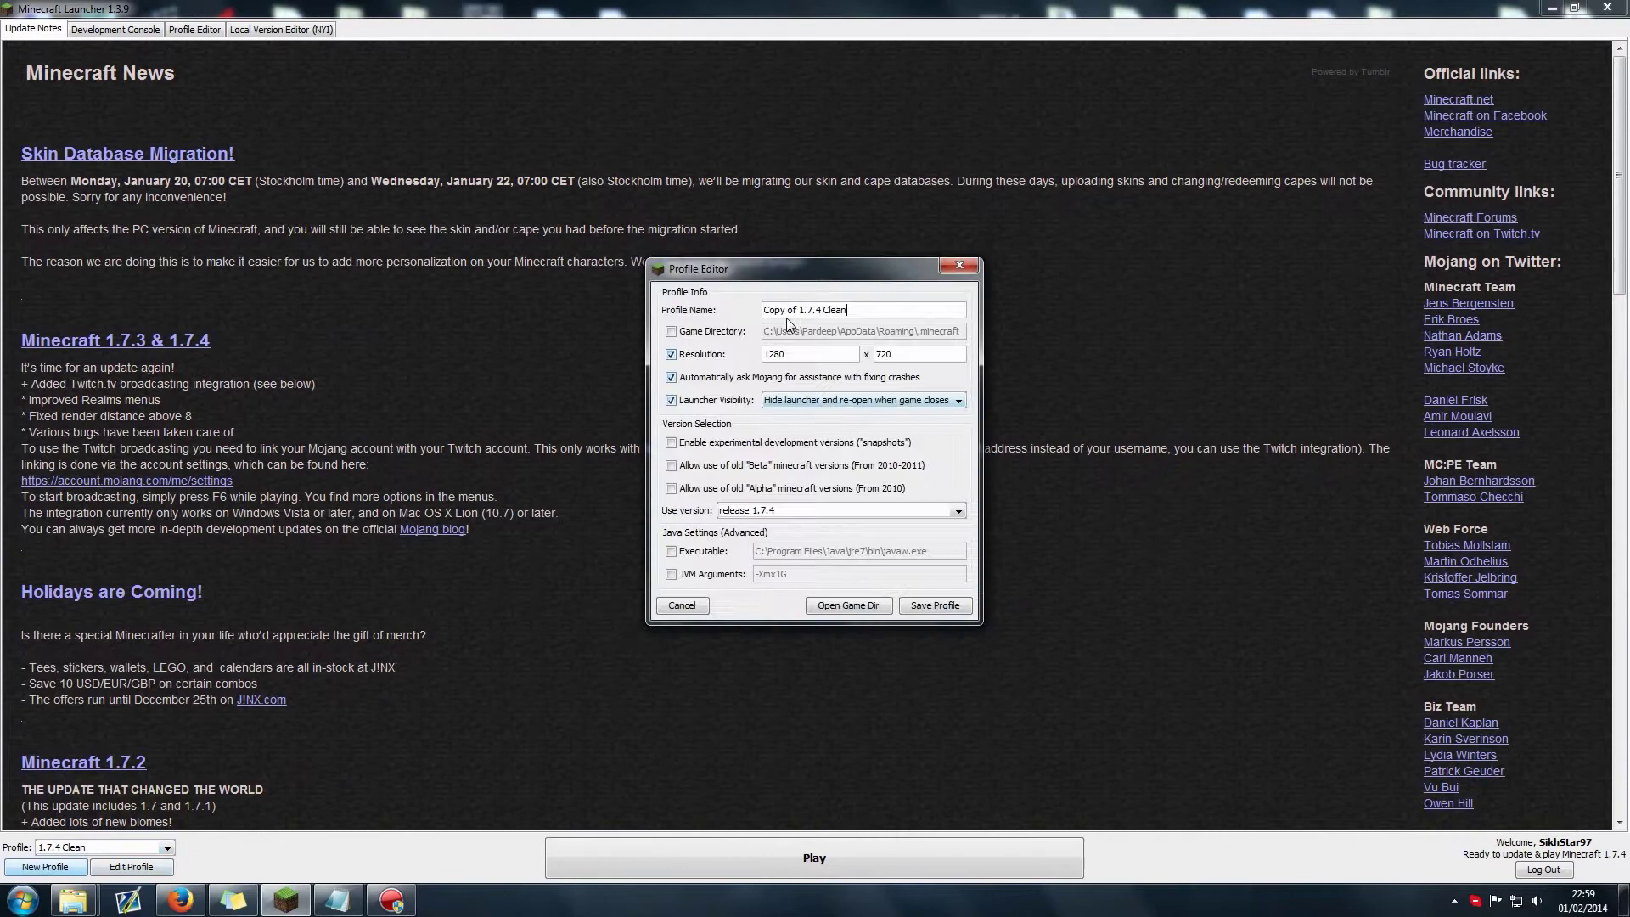
left_click(796, 310)
key("shift+End")
key("End")
type("adaw")
left_click(934, 604)
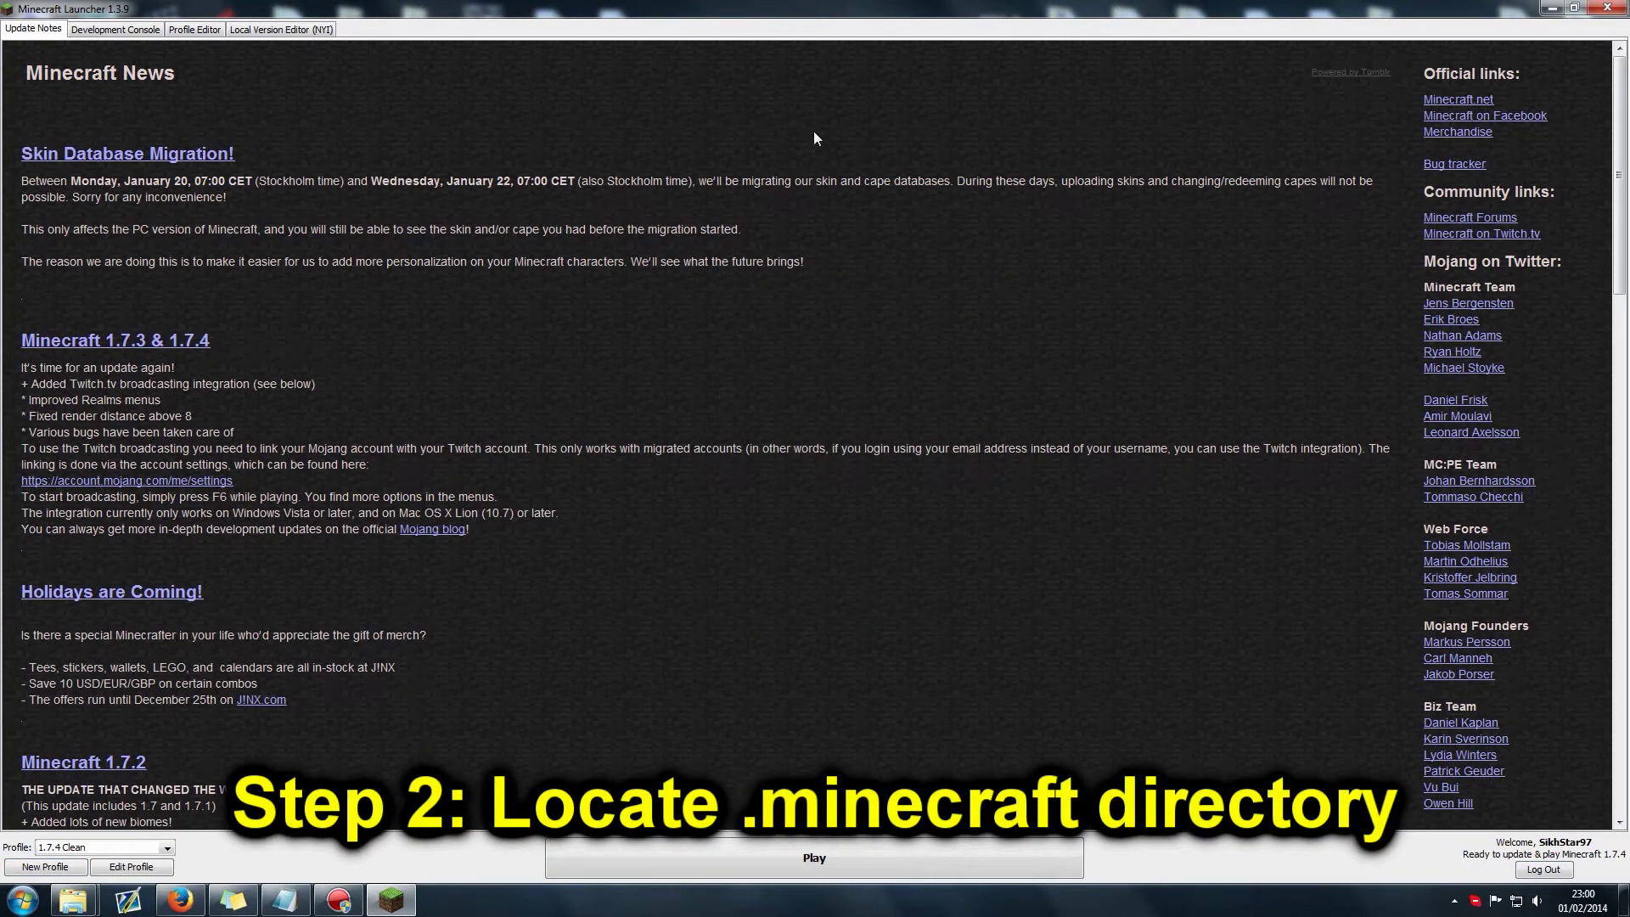
Open the Minecraft data folder through the path %appdata%\.minecraft.
left_click(25, 898)
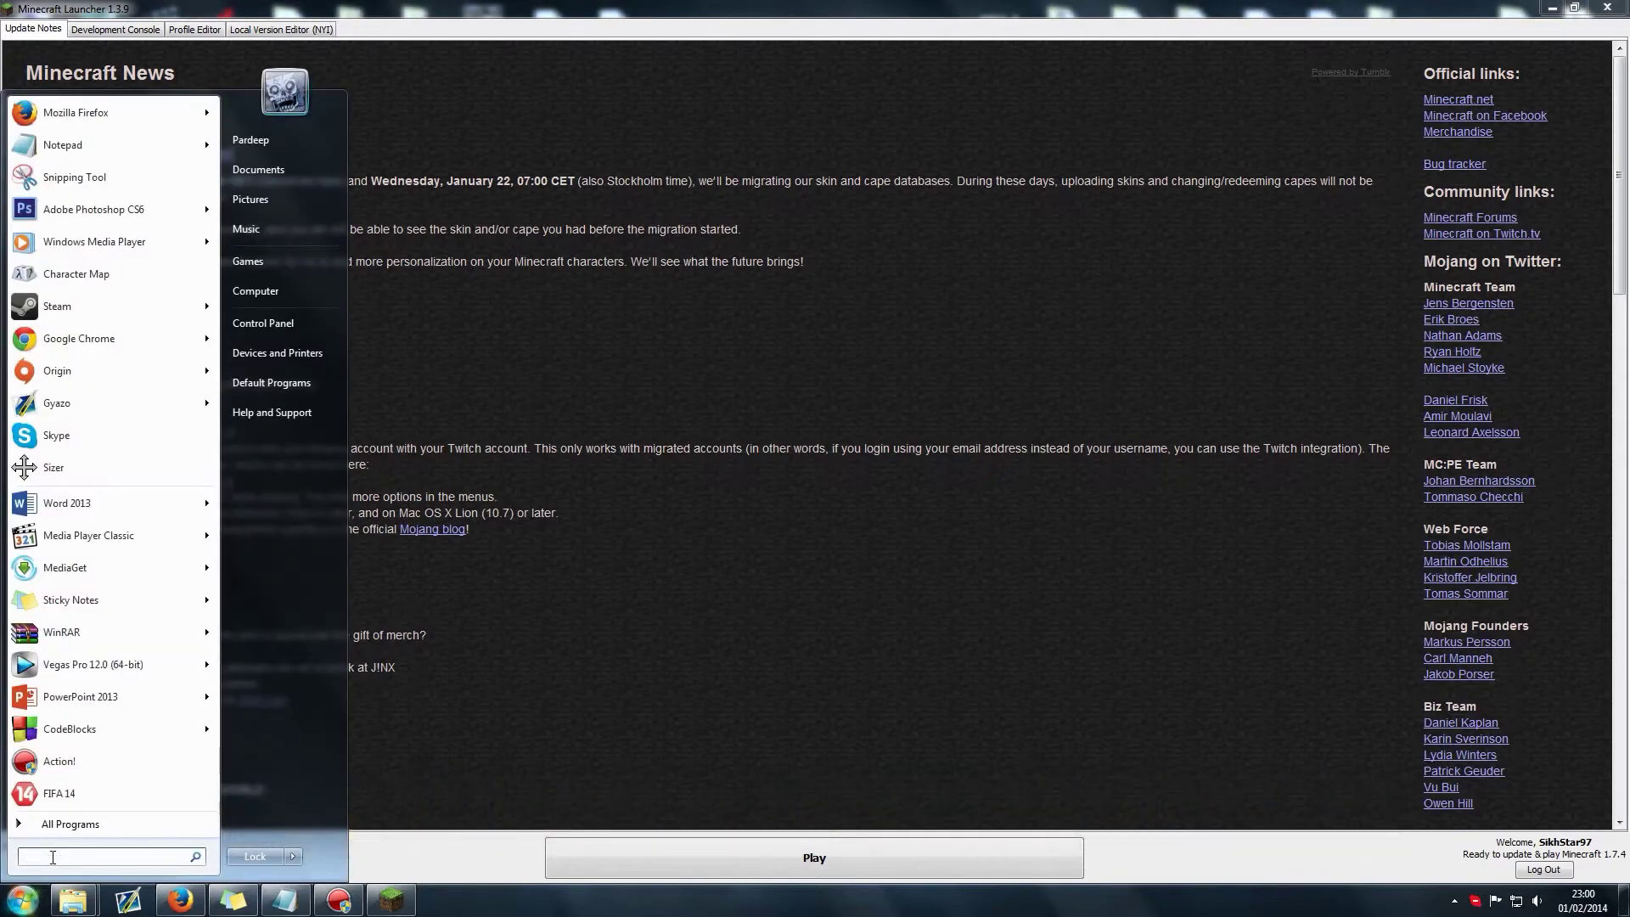
type("%appda")
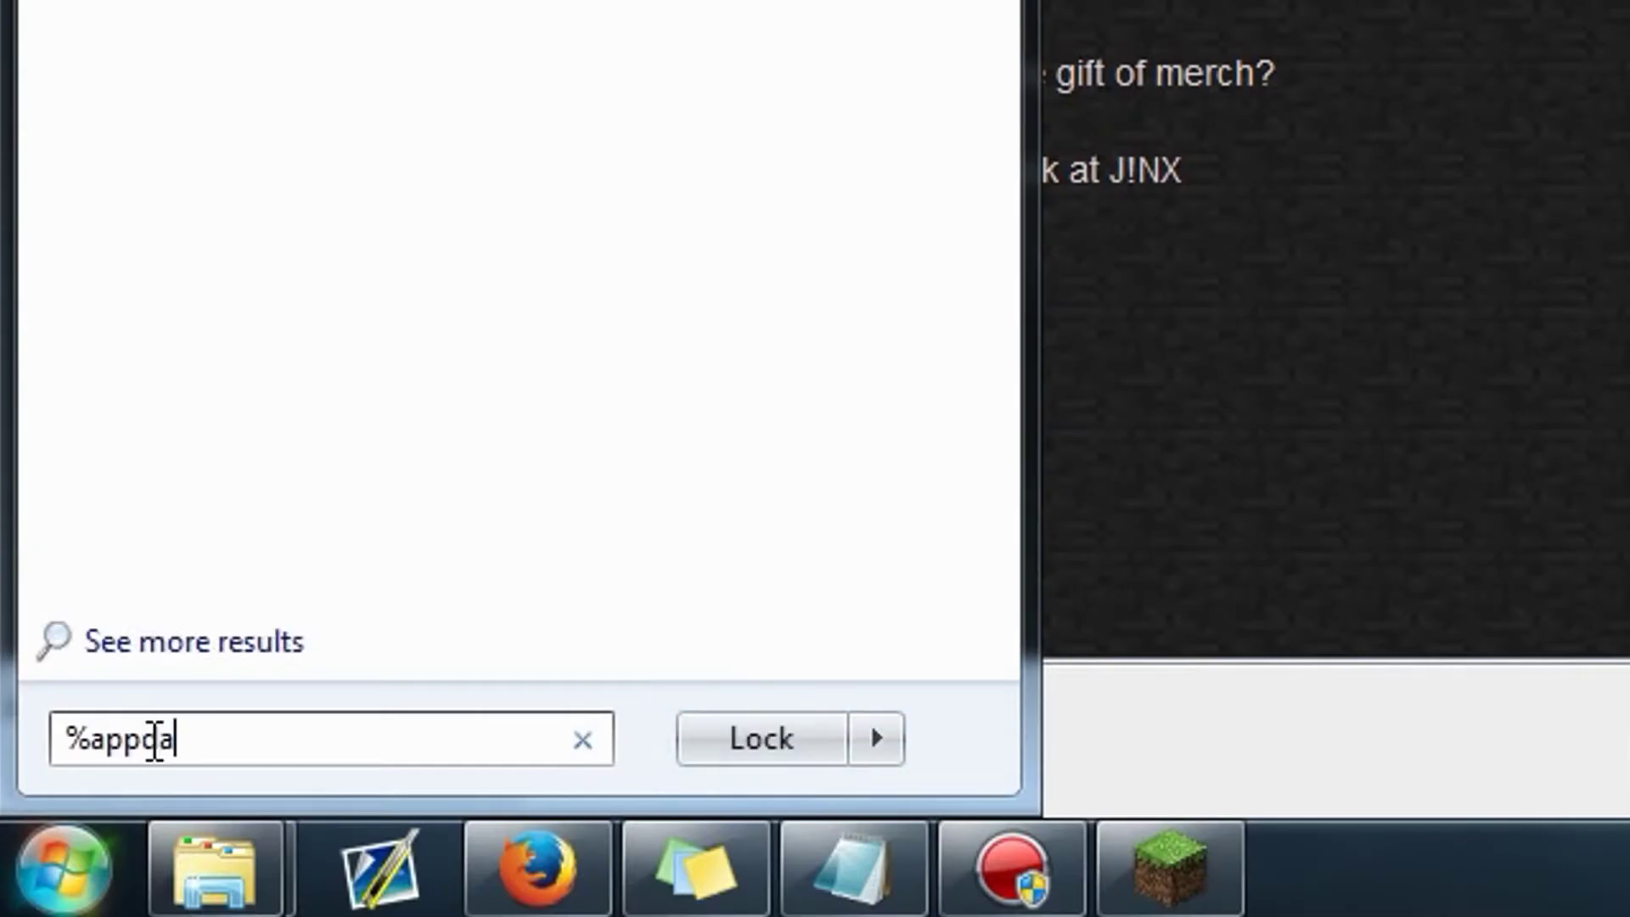
type("ta%\\")
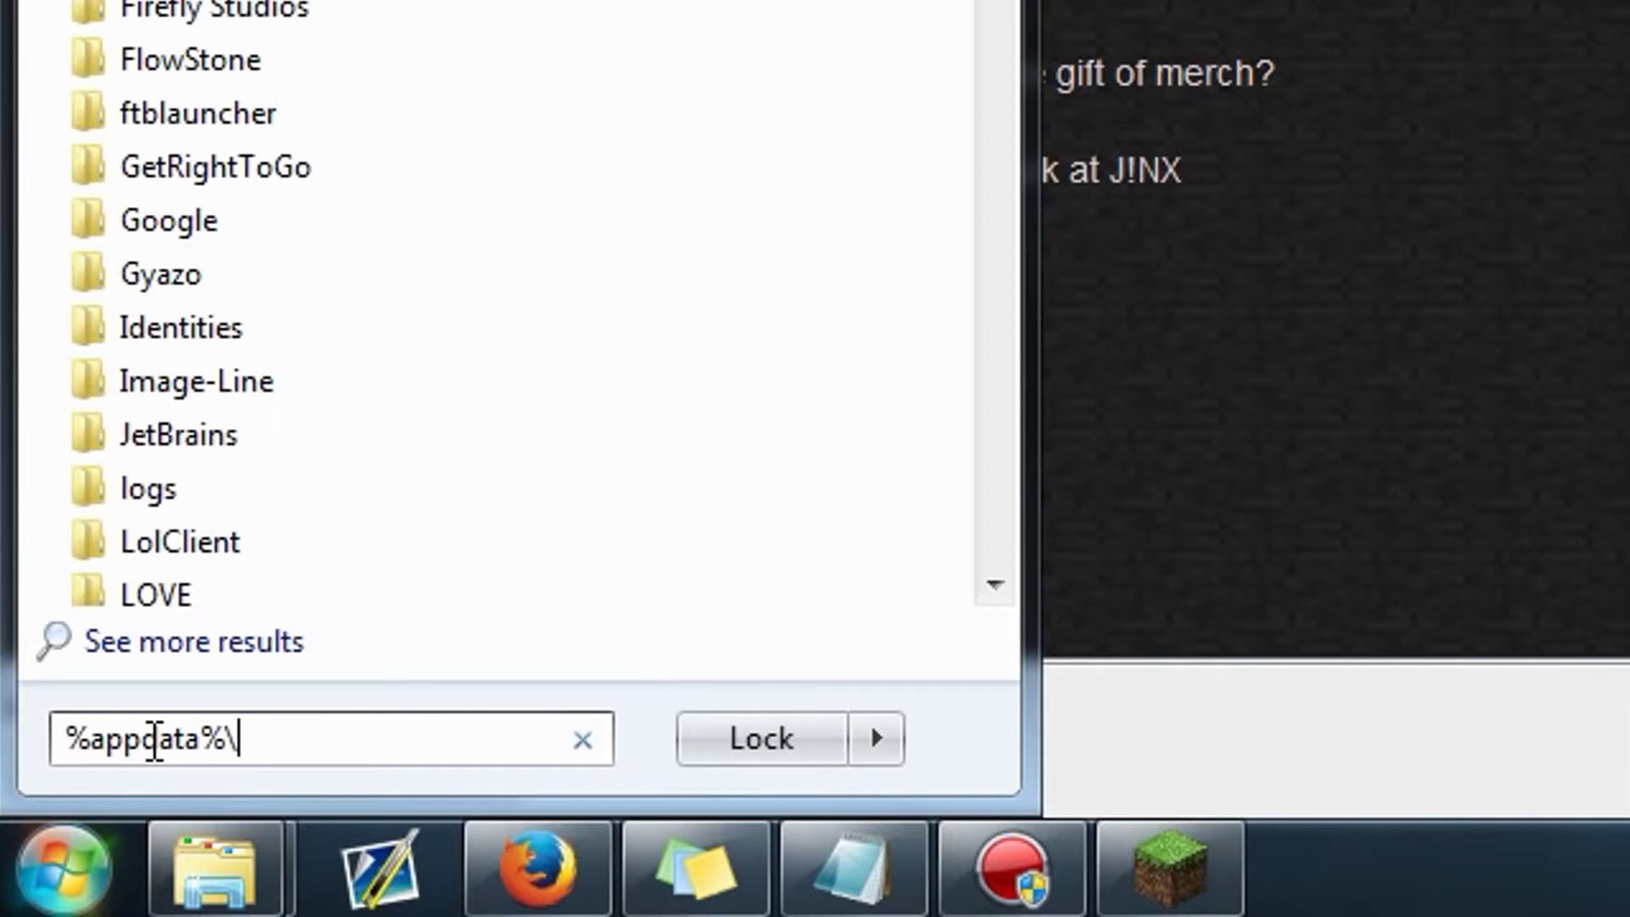
type(".minecraft")
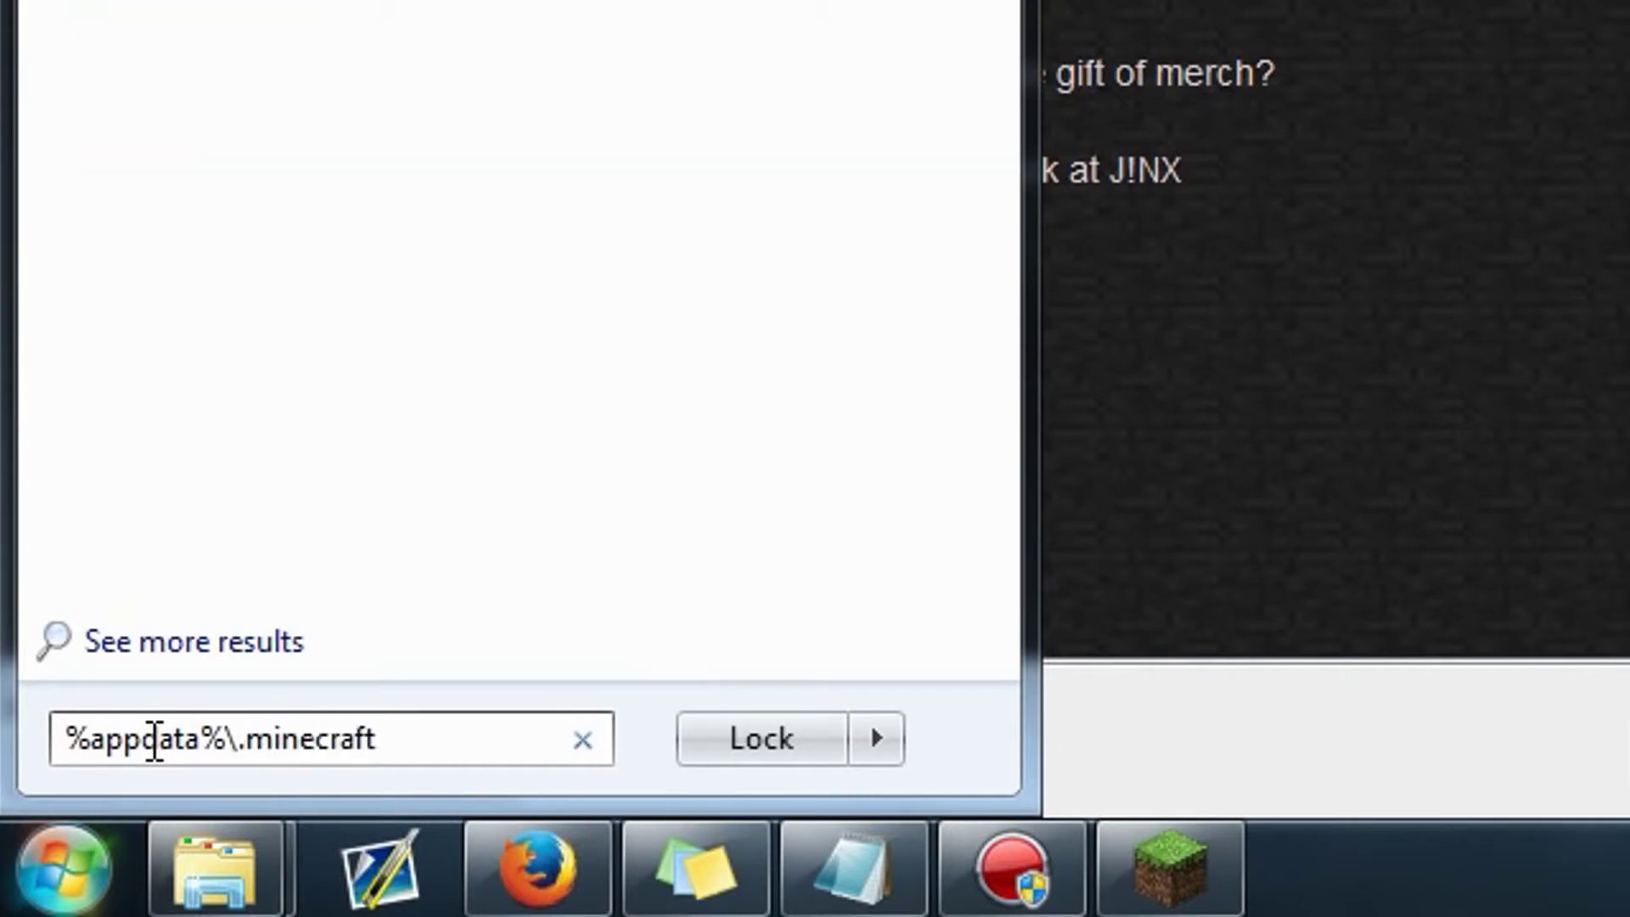
key("Return")
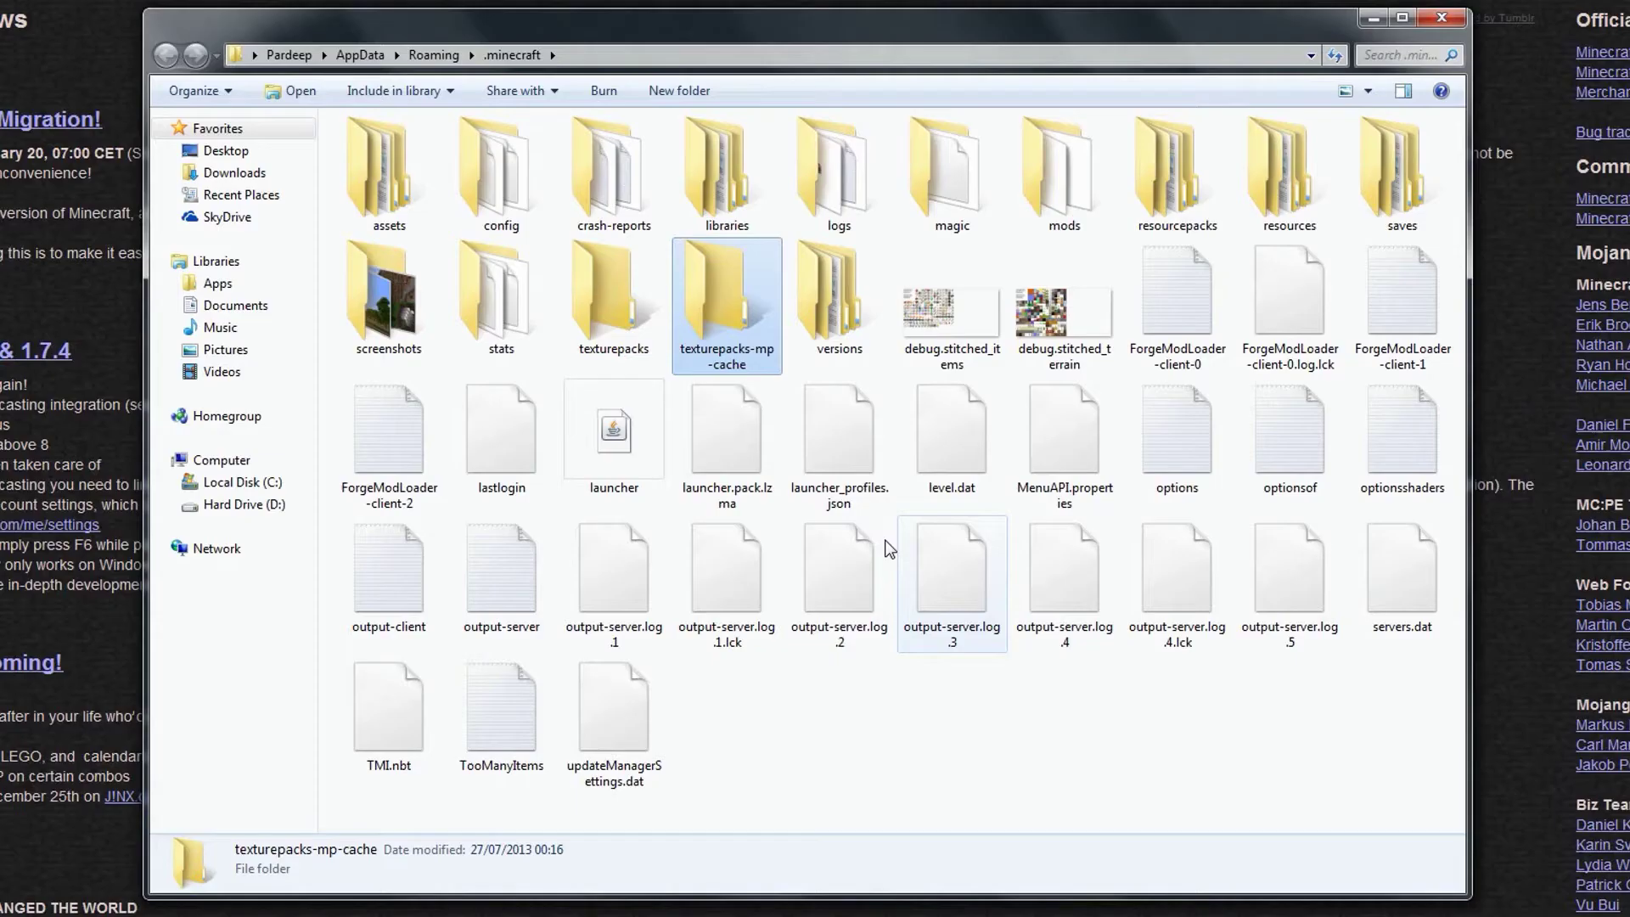
Open the 1.7.4 folder inside the versions folder of .minecraft.
double_click(813, 327)
left_click_drag(1022, 335, 849, 207)
left_click(848, 207)
double_click(857, 223)
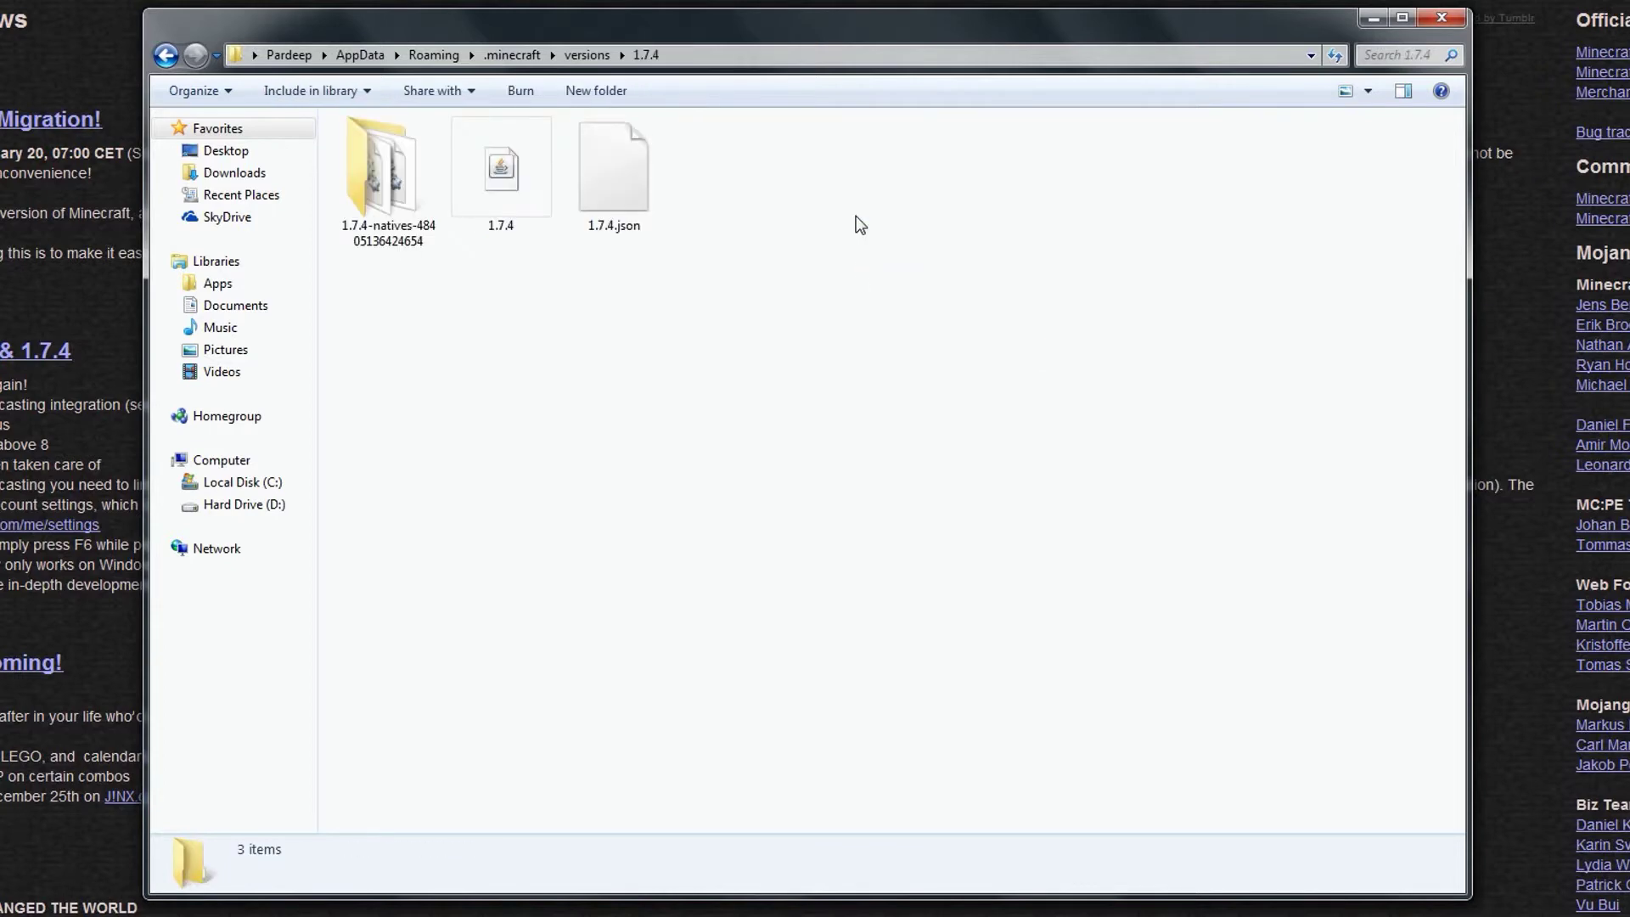
Open the 1.7.4 executable jar file with WinRAR archiver.
left_click(517, 170)
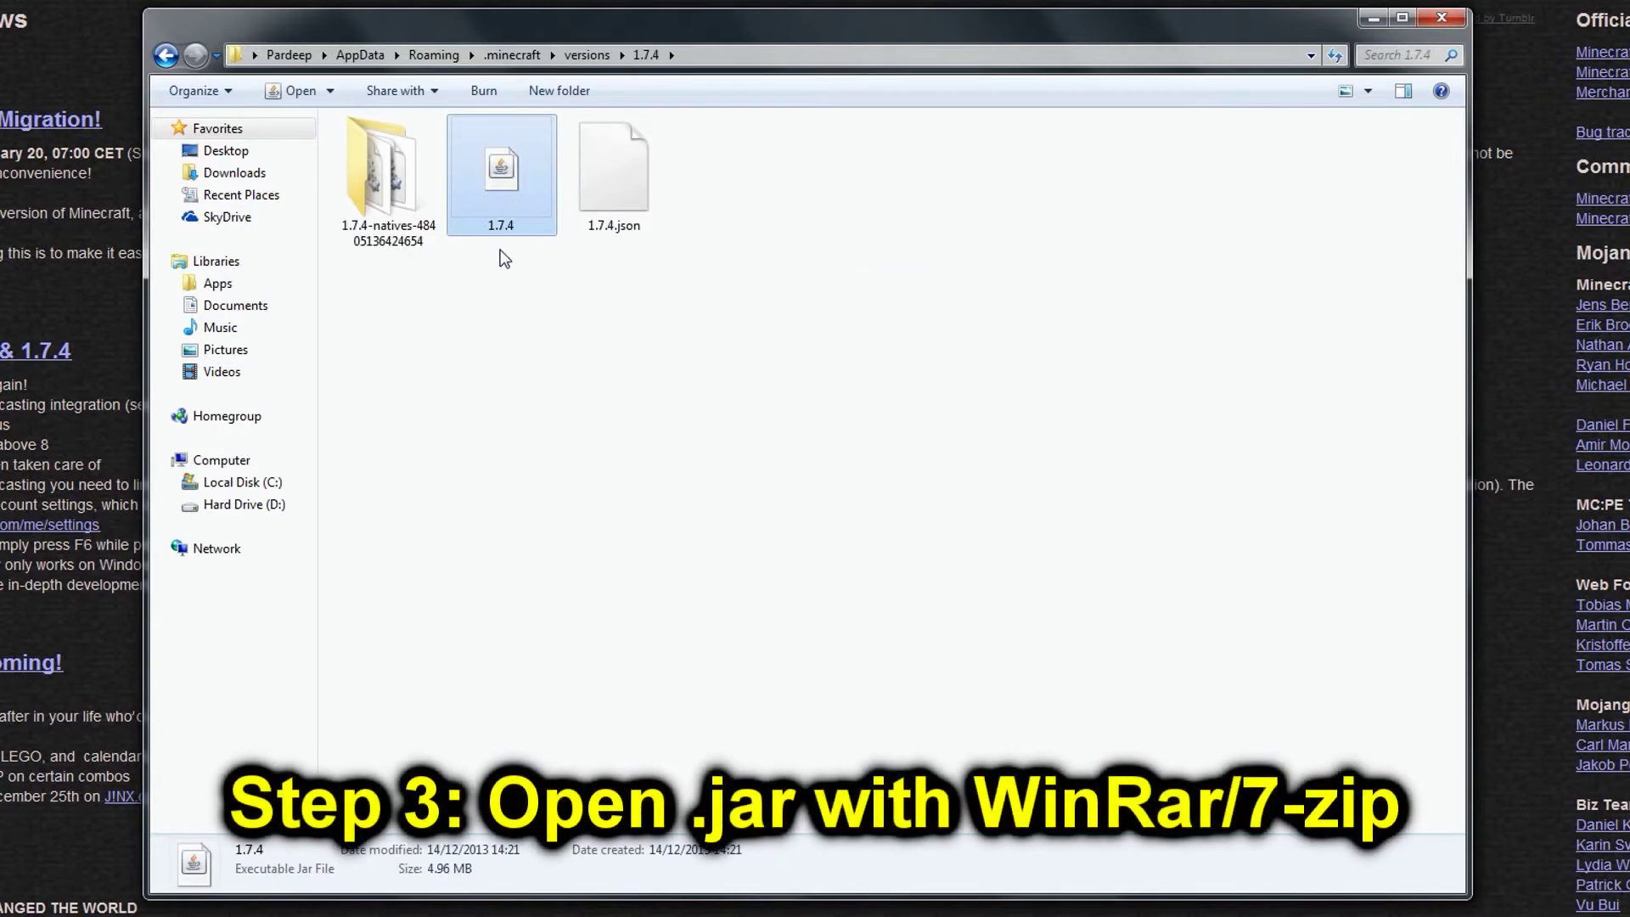
right_click(496, 180)
mouse_move(711, 310)
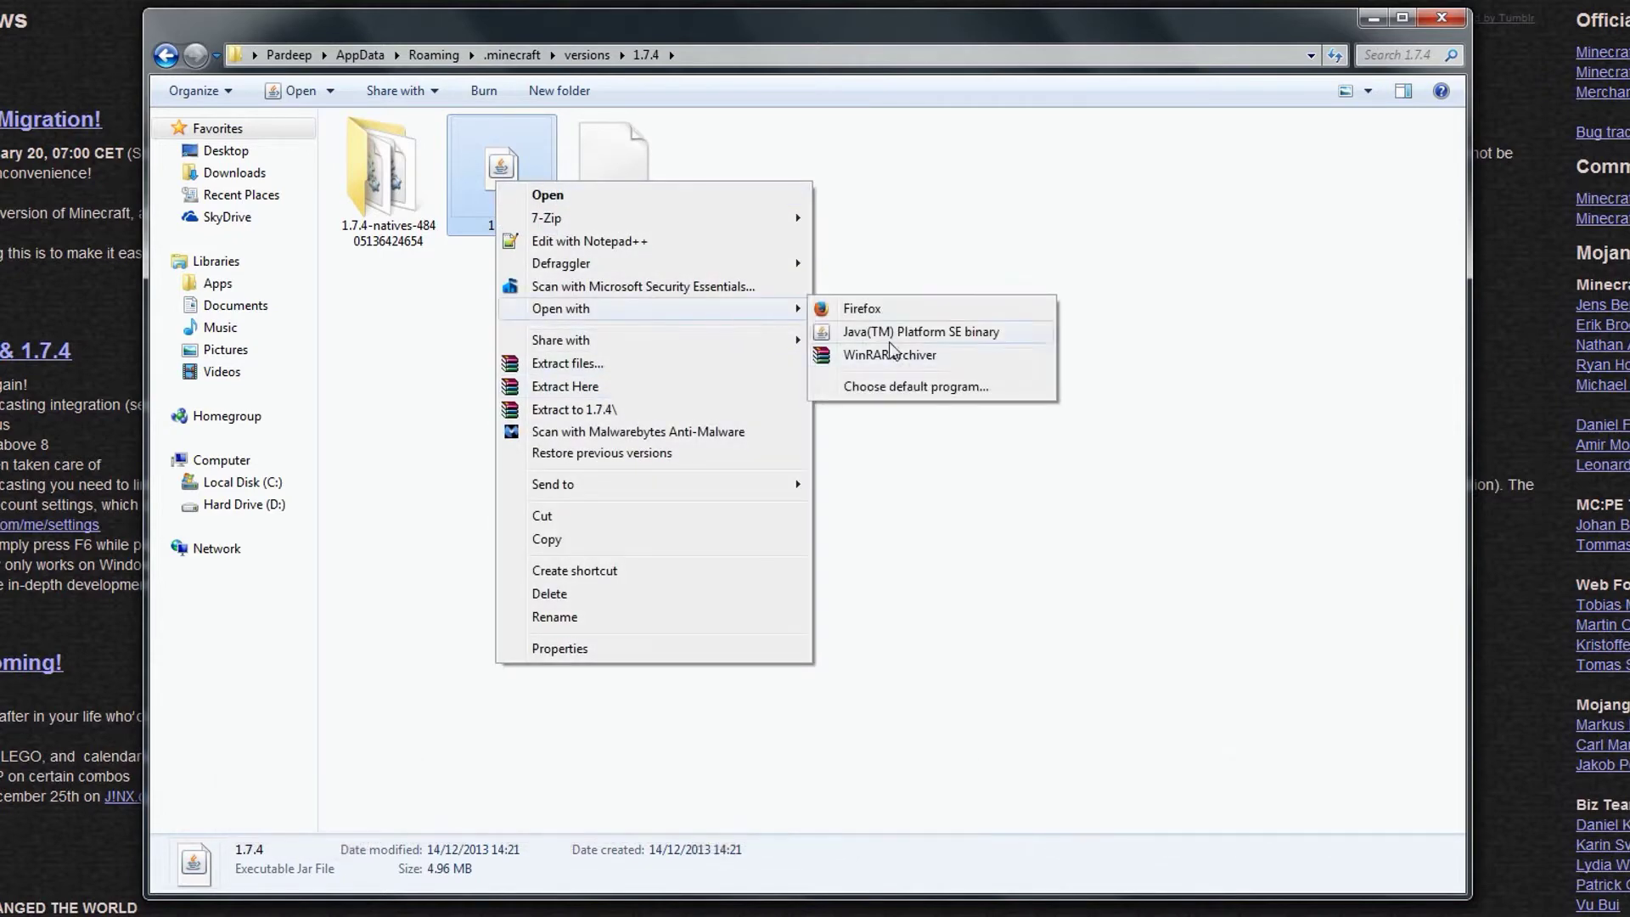
left_click(895, 357)
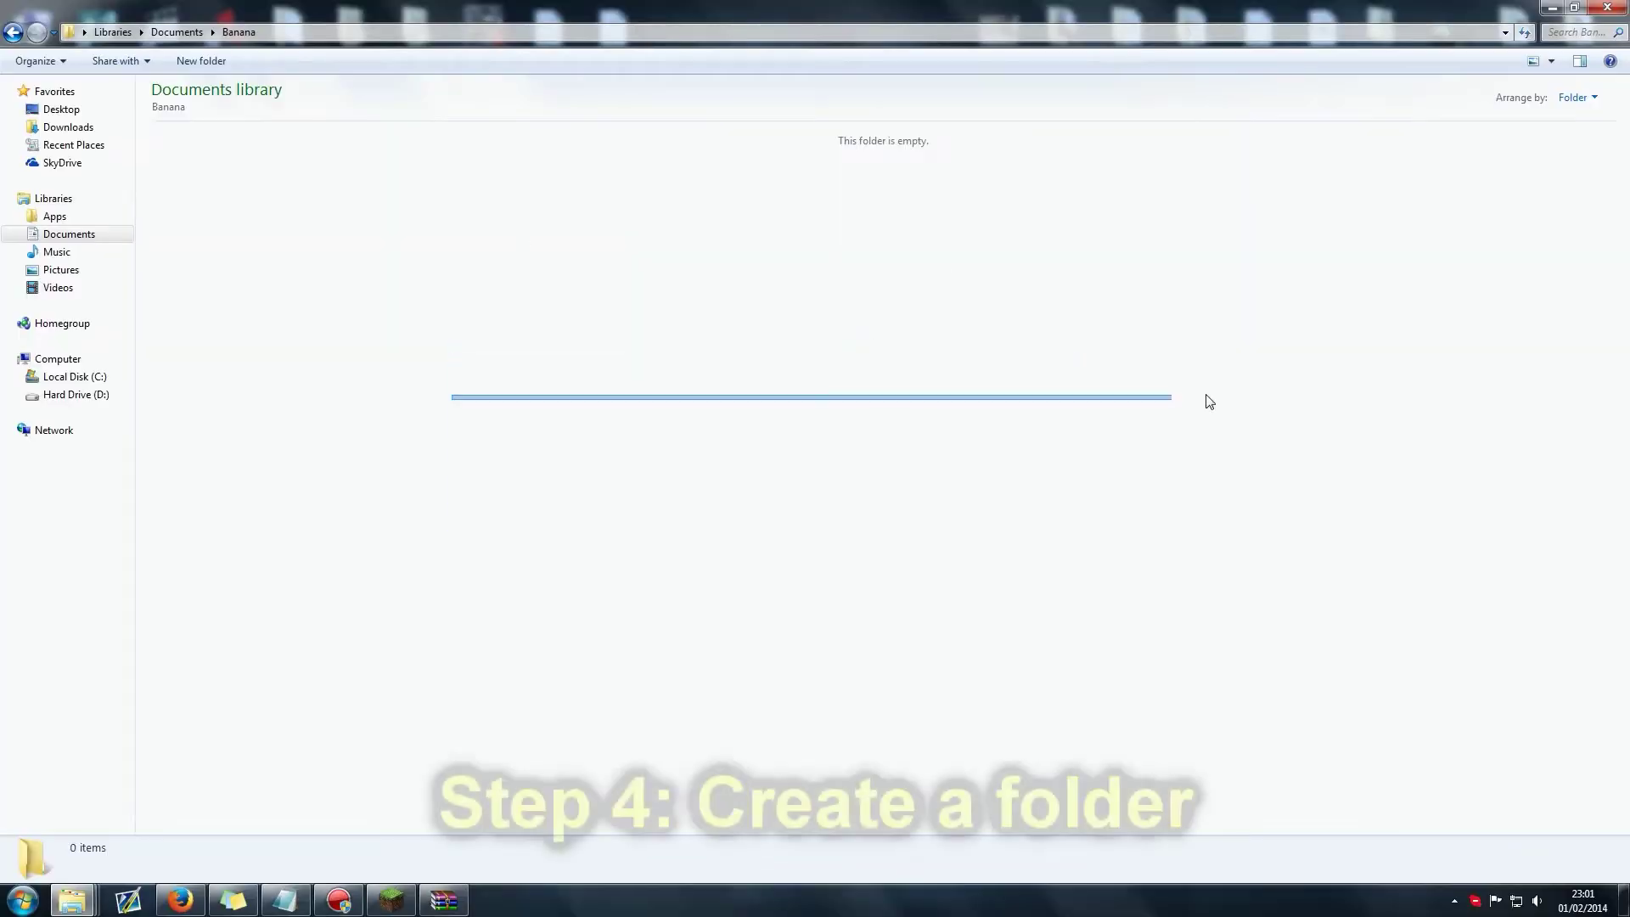
Create a folder named "Lol" inside Documents\Banana.
right_click(358, 253)
mouse_move(481, 468)
left_click(562, 460)
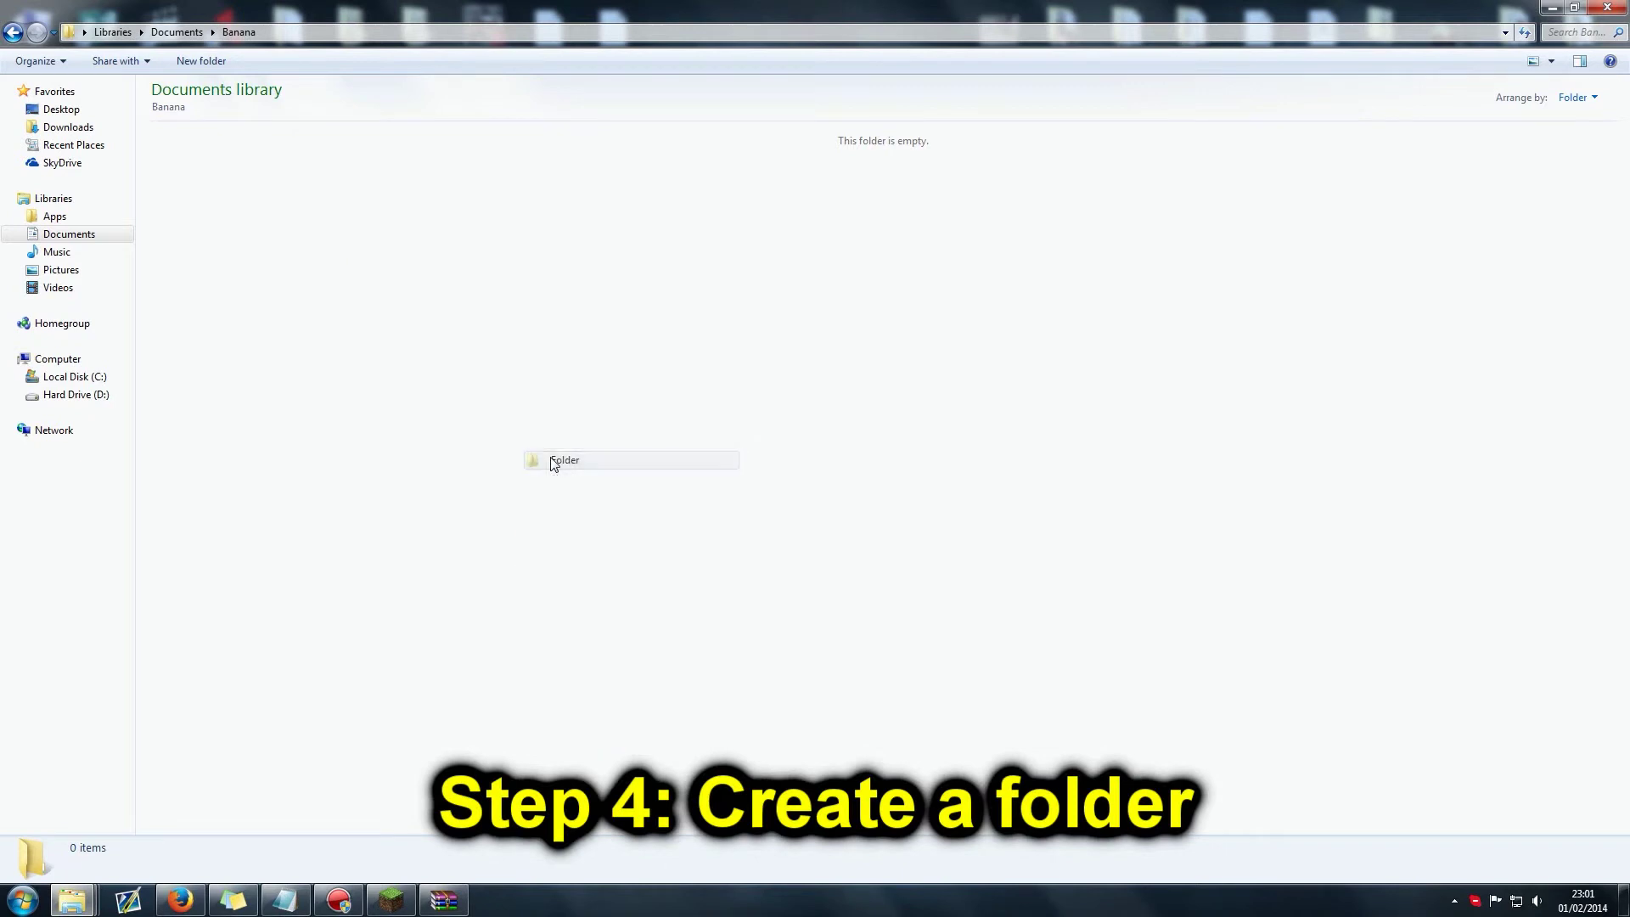
type("Lol")
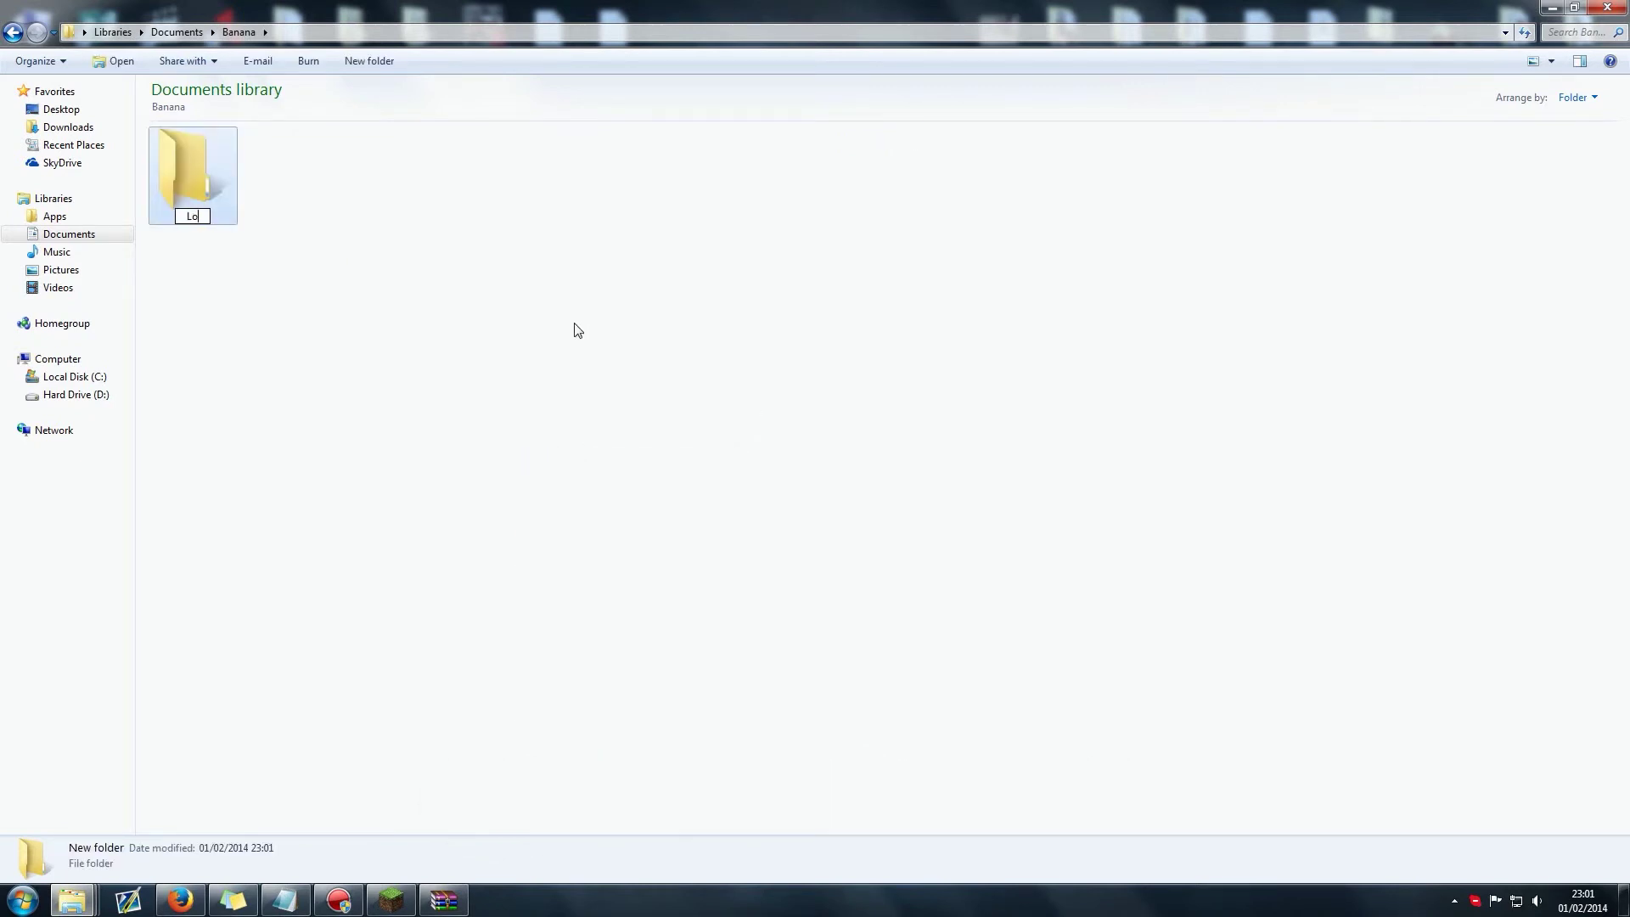
key("Return")
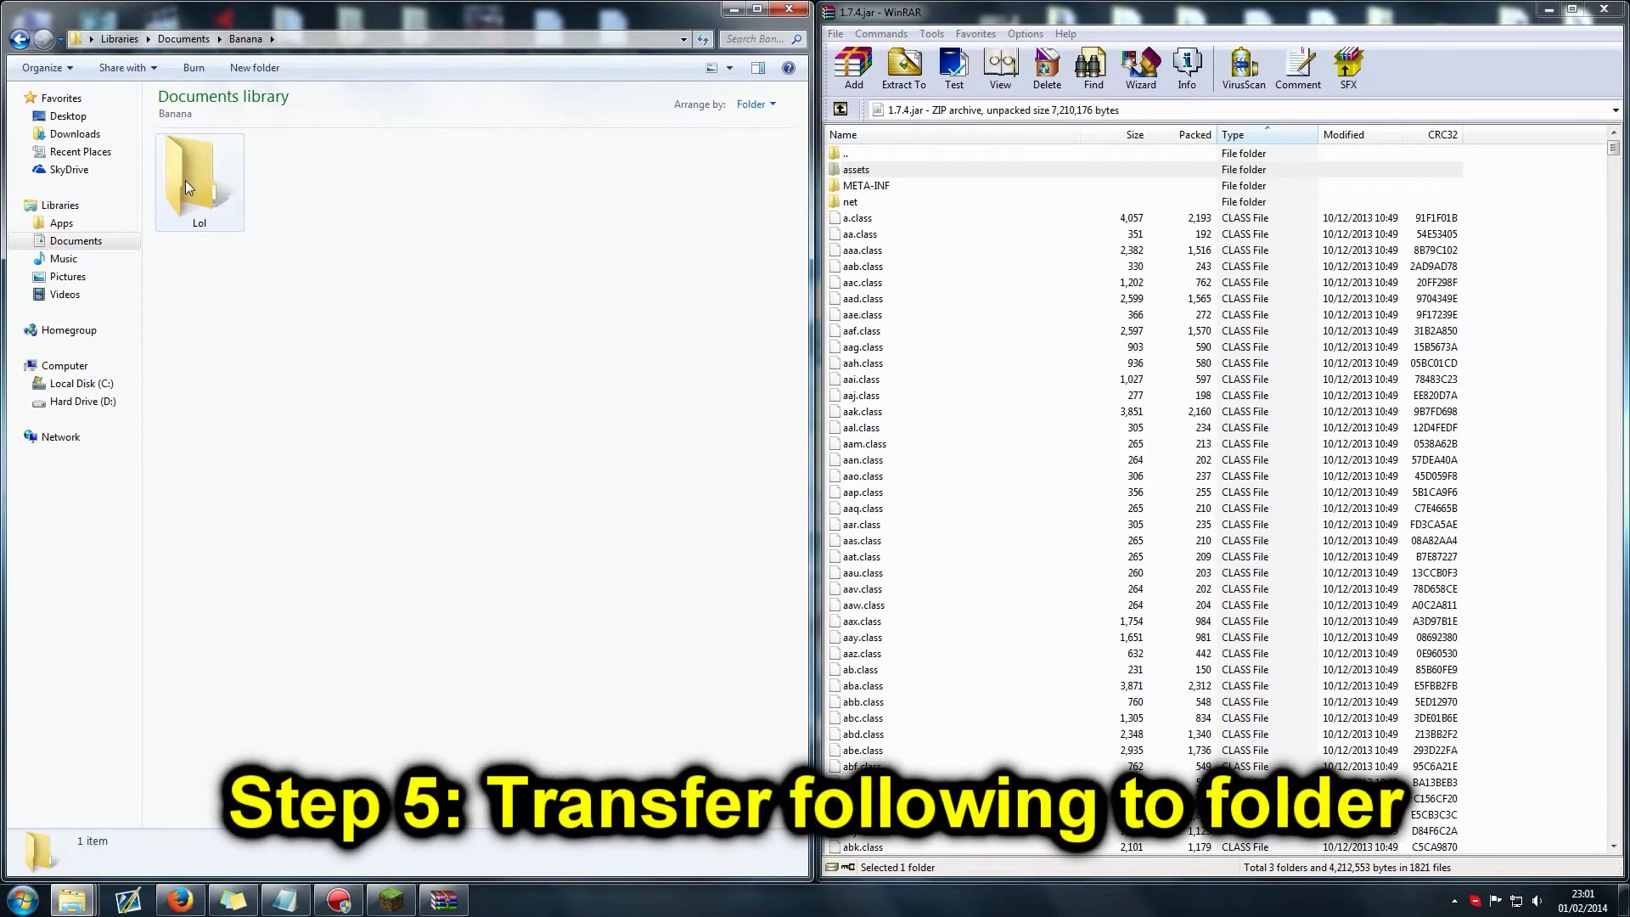
Open the Lol folder and extract the assets folder from 1.7.4.jar into it.
double_click(188, 185)
left_click(898, 203)
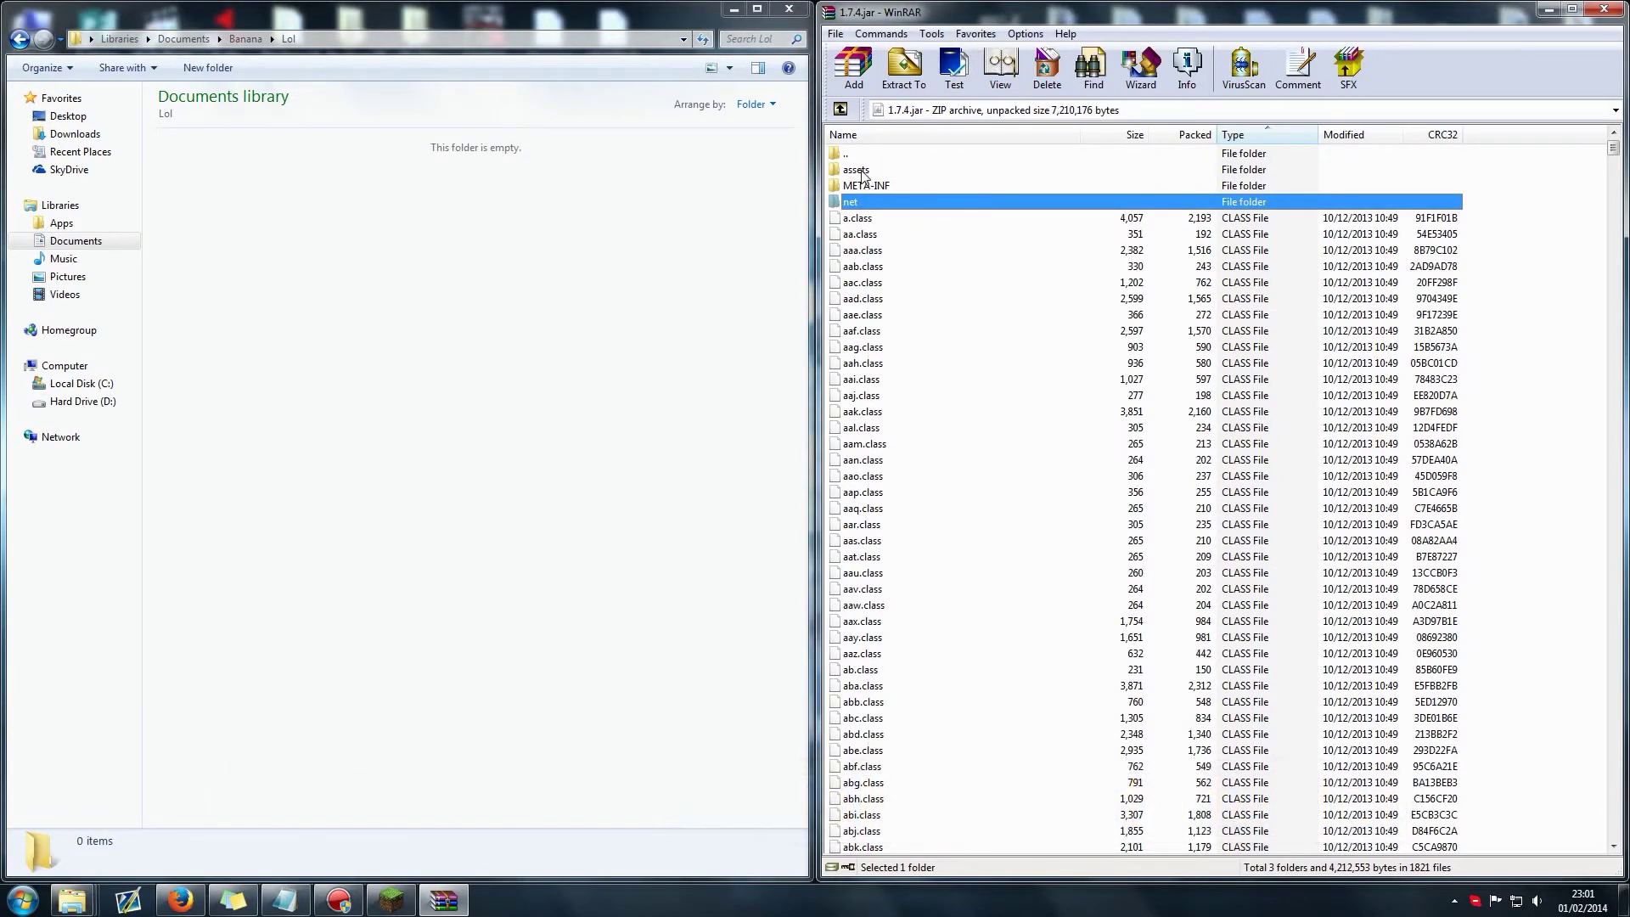
left_click_drag(862, 175, 454, 303)
left_click(879, 240)
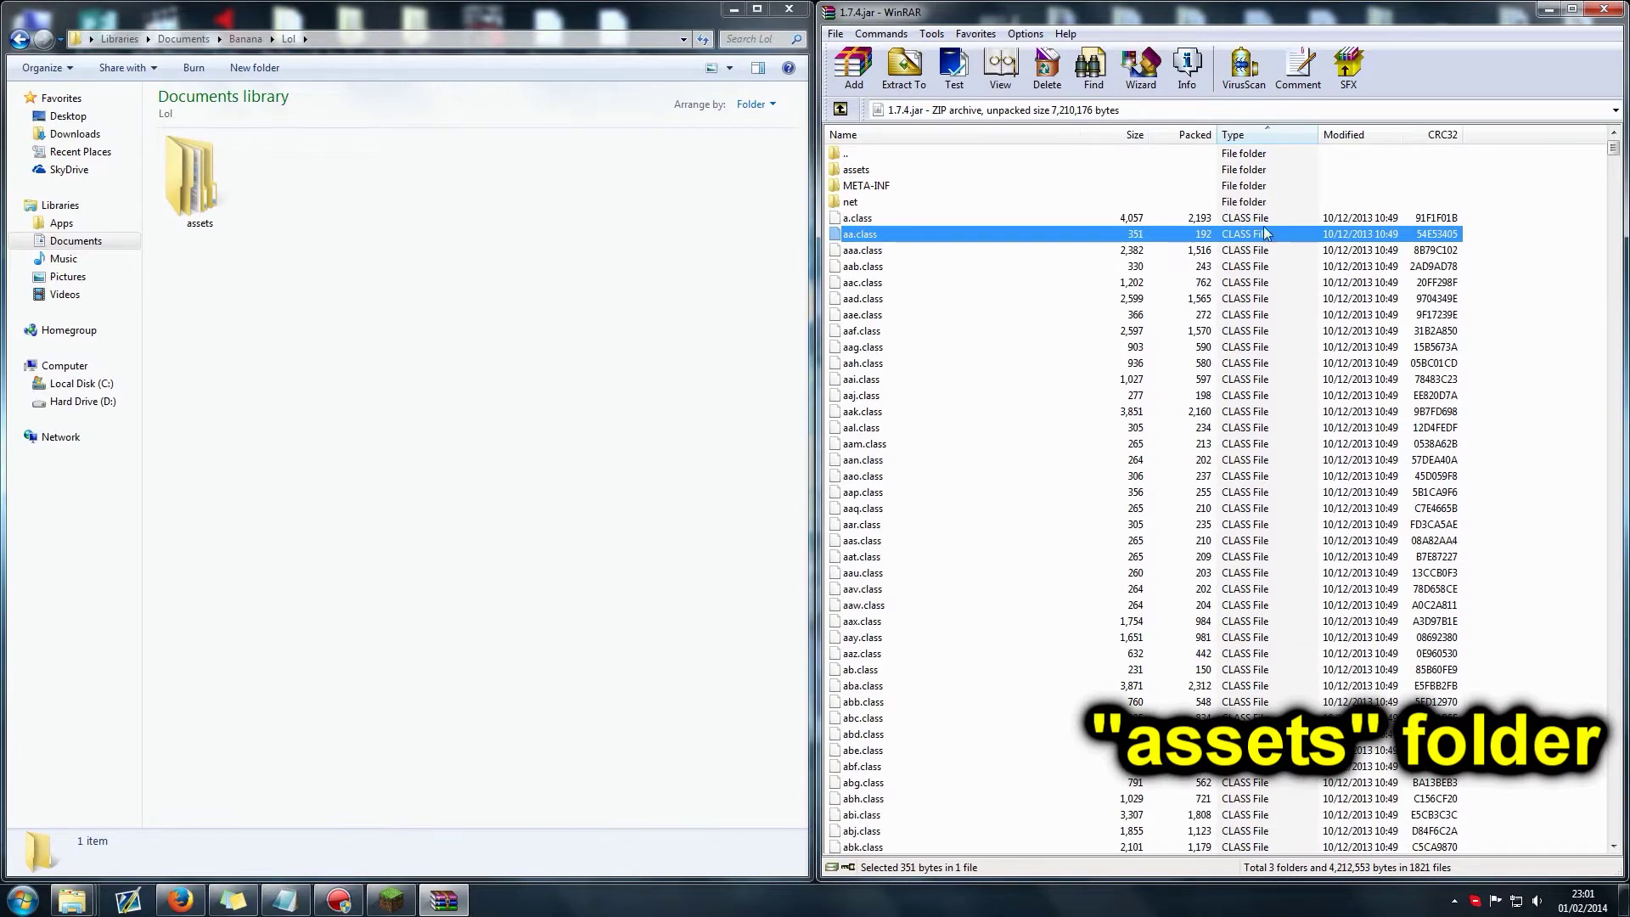
Sort the 1.7.4.jar contents by type in reverse and extract pack.png into the Lol folder.
left_click(1264, 131)
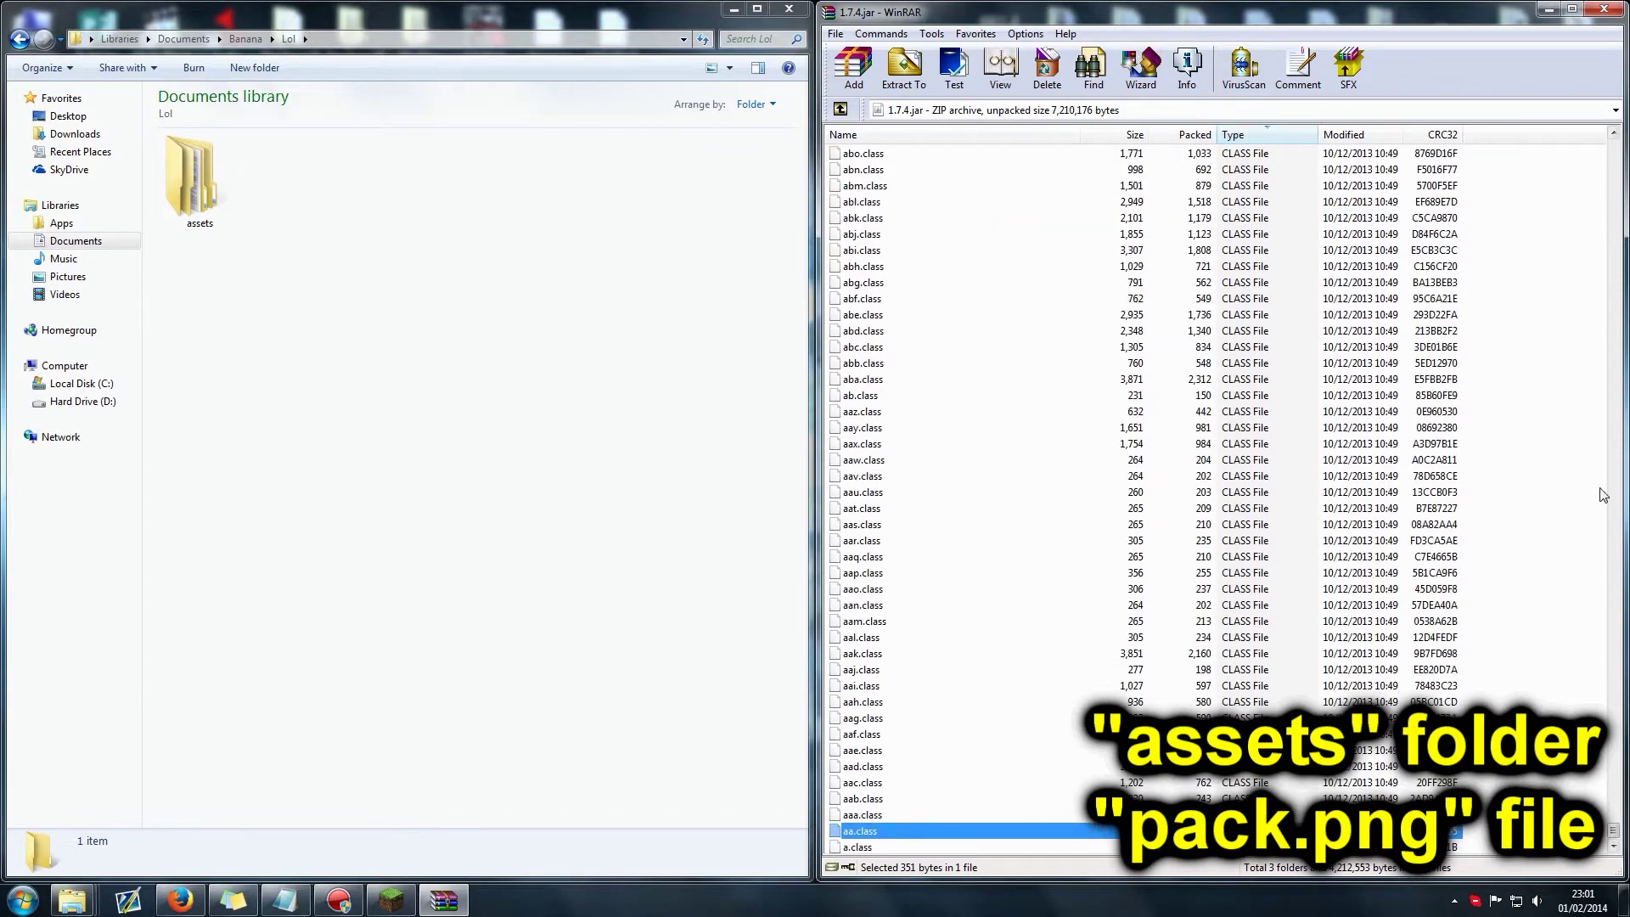
left_click_drag(1613, 845, 1612, 143)
left_click(883, 234)
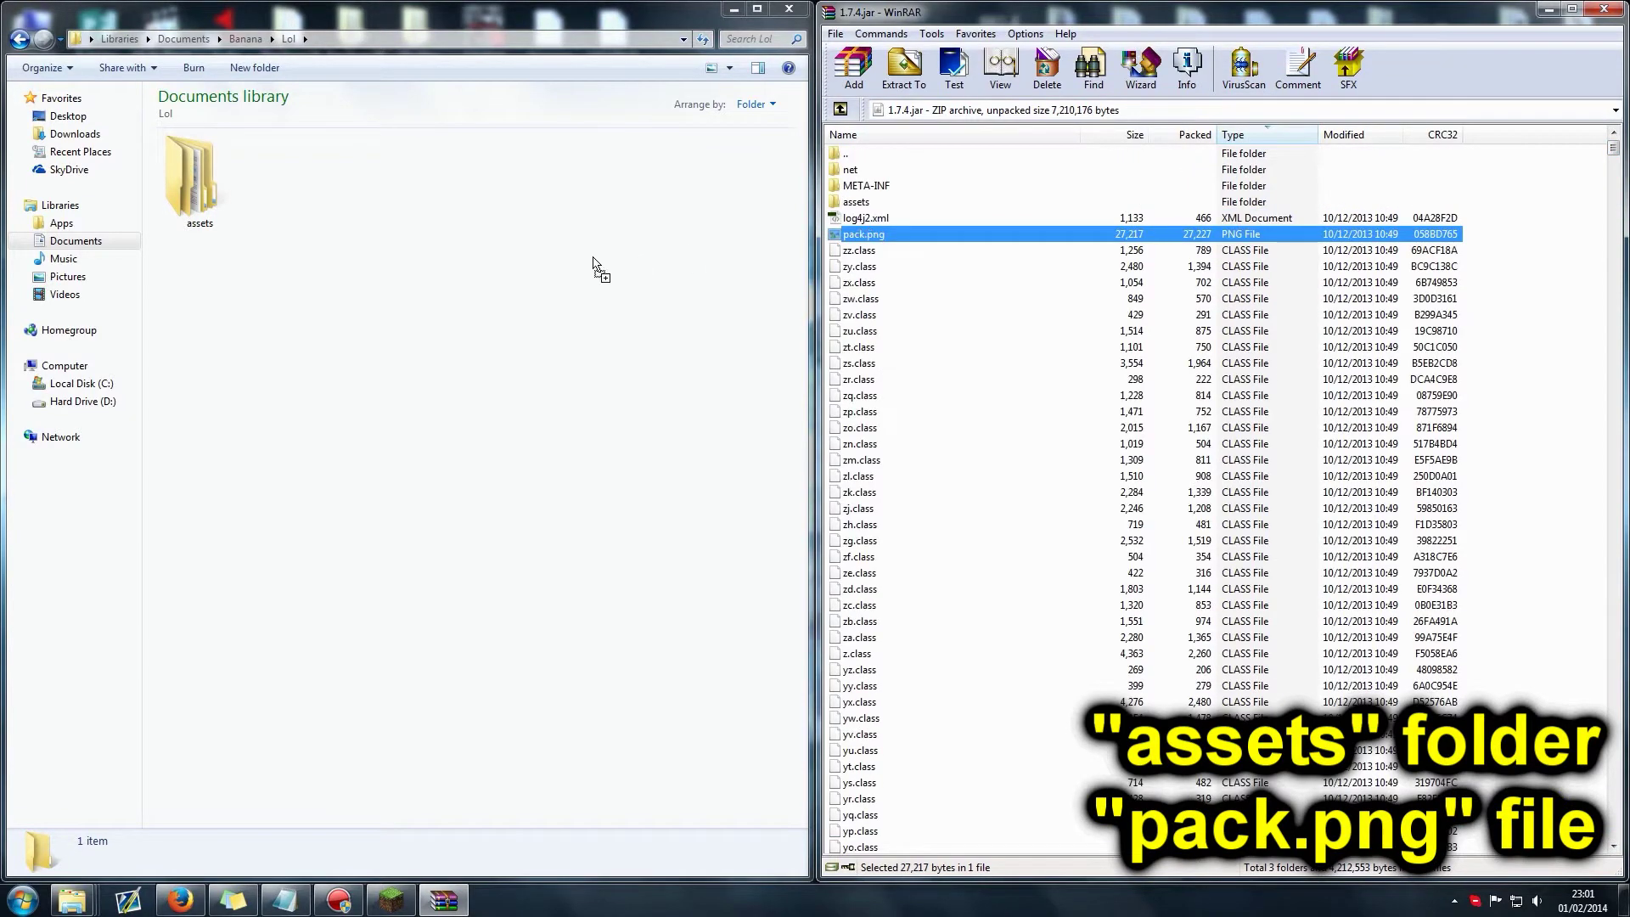
left_click(381, 267)
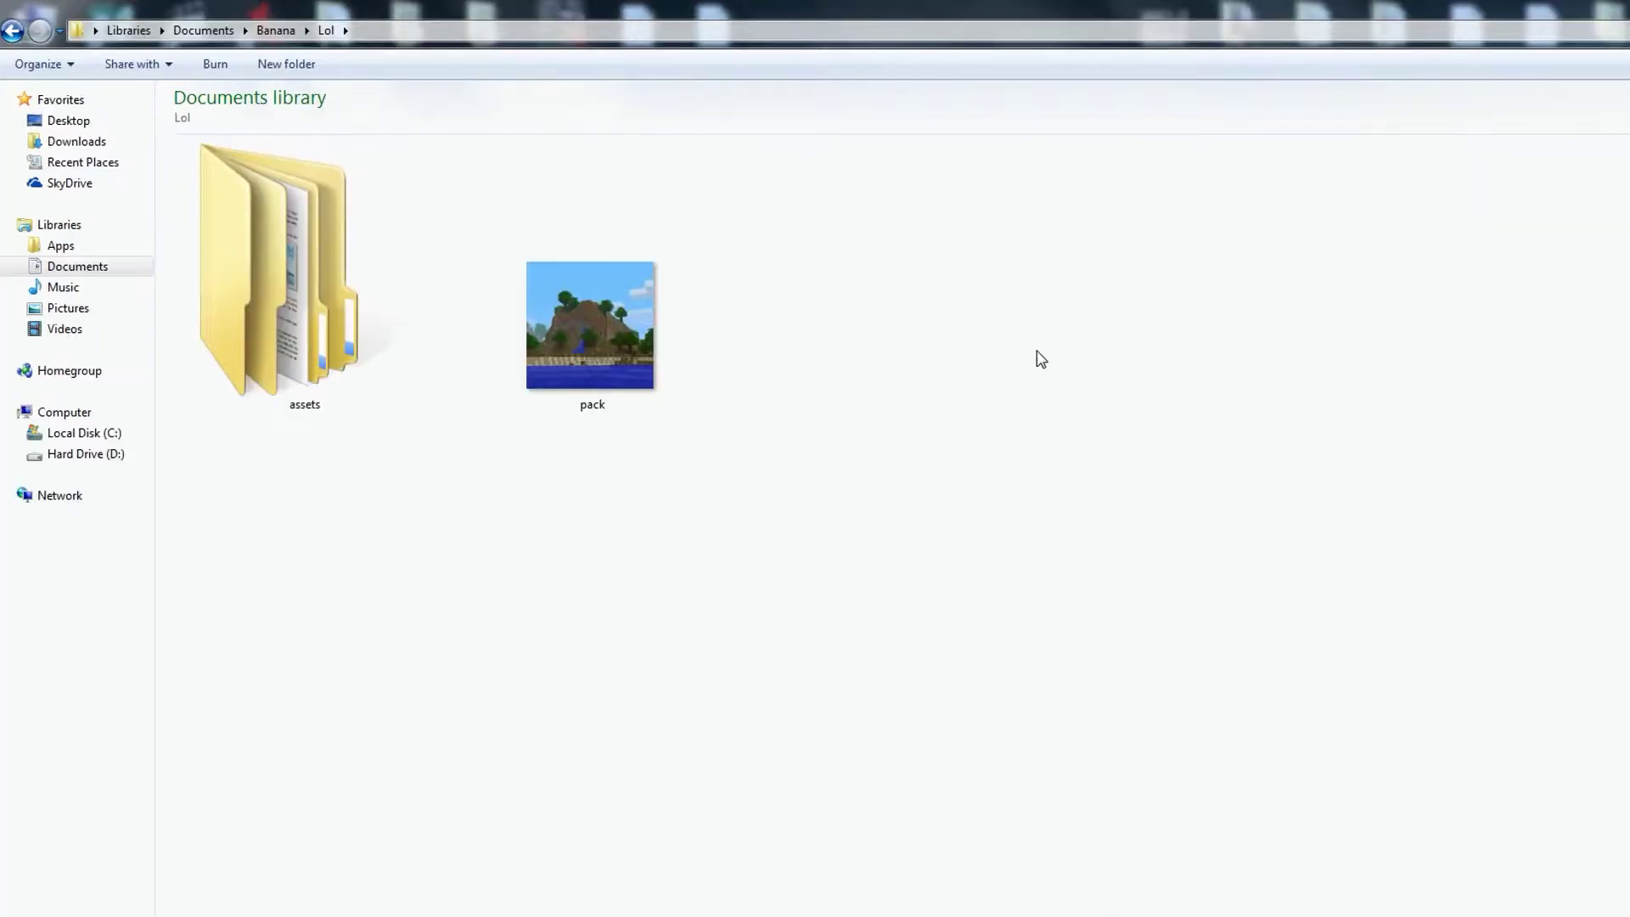
Delete the font and shaders folders from assets\minecraft in the Lol folder.
double_click(320, 337)
double_click(318, 329)
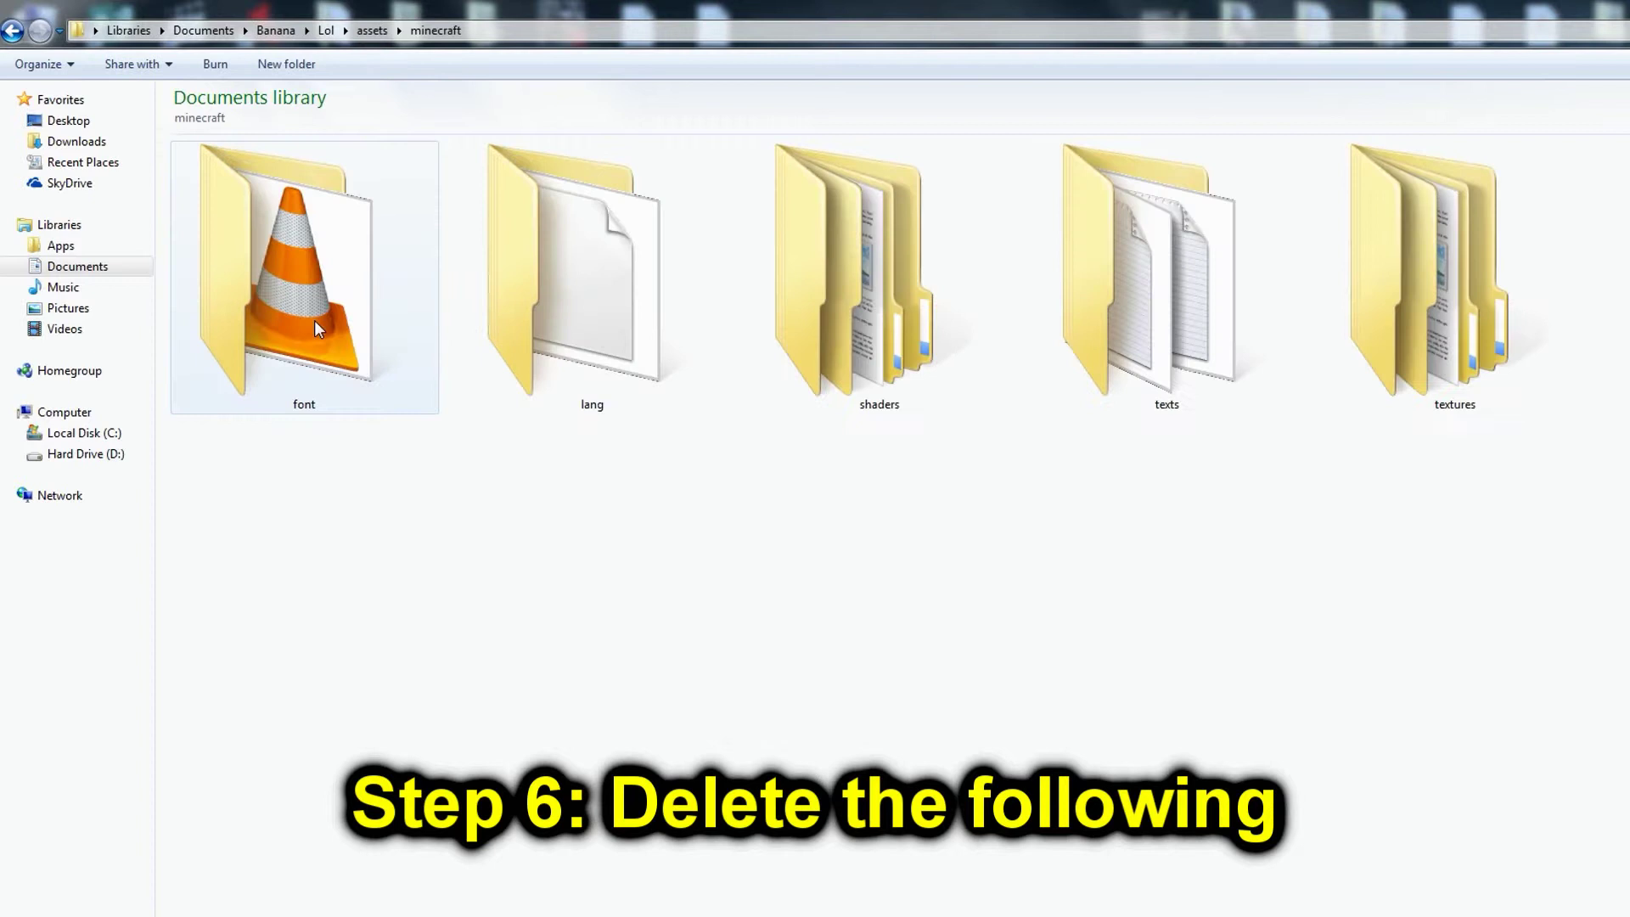
left_click_drag(248, 589, 316, 239)
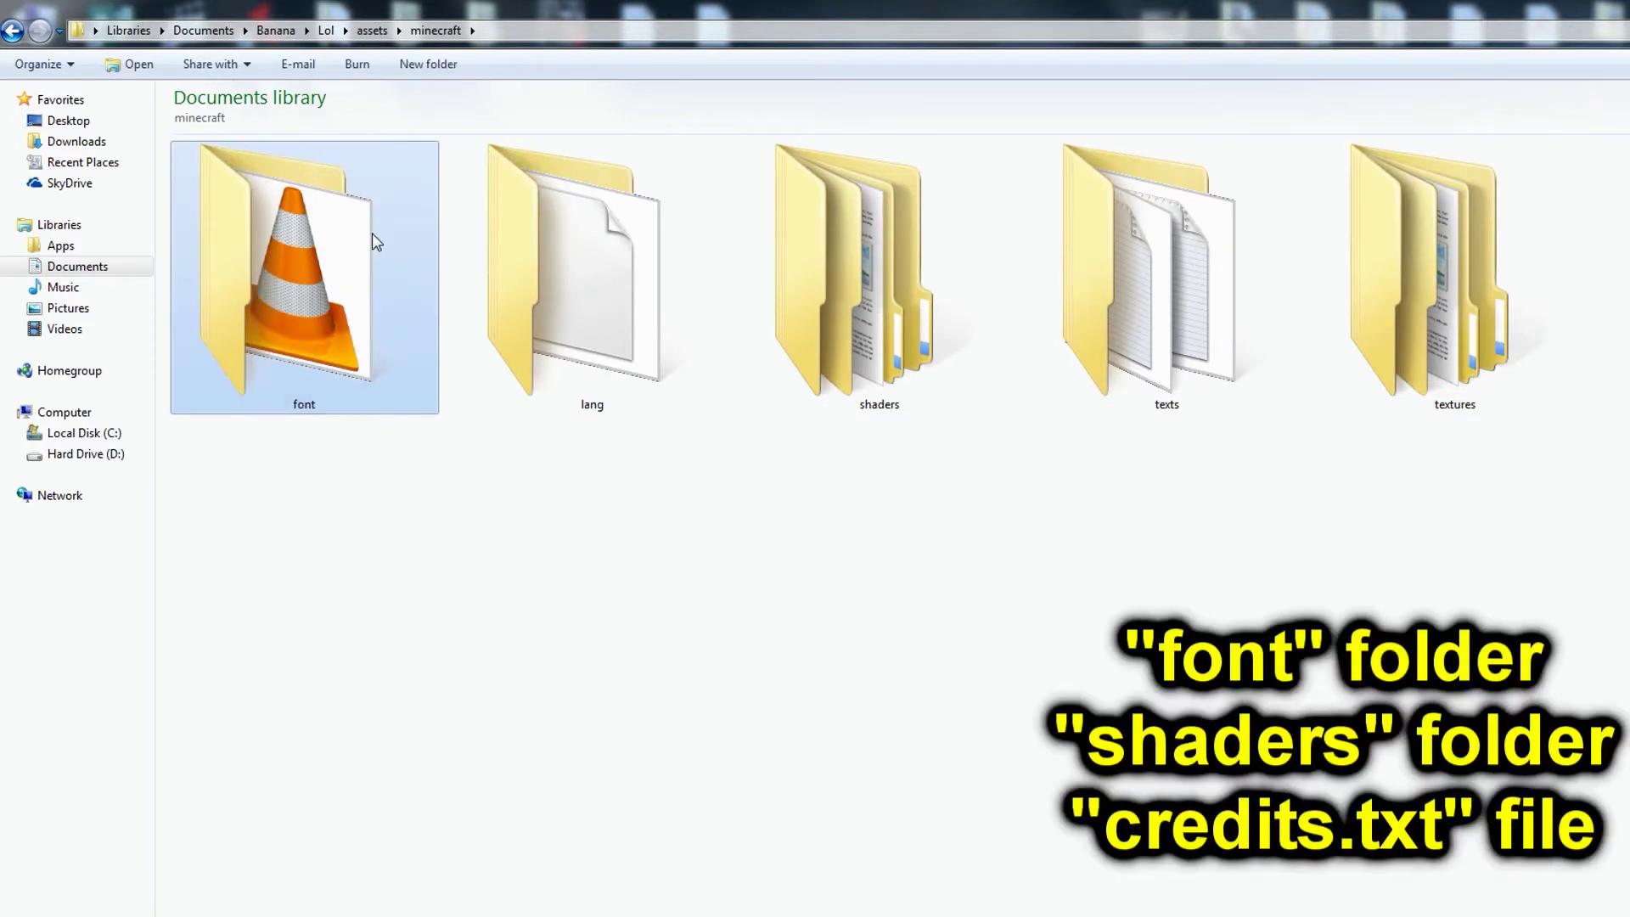
key("Delete")
key("Return")
left_click(642, 337)
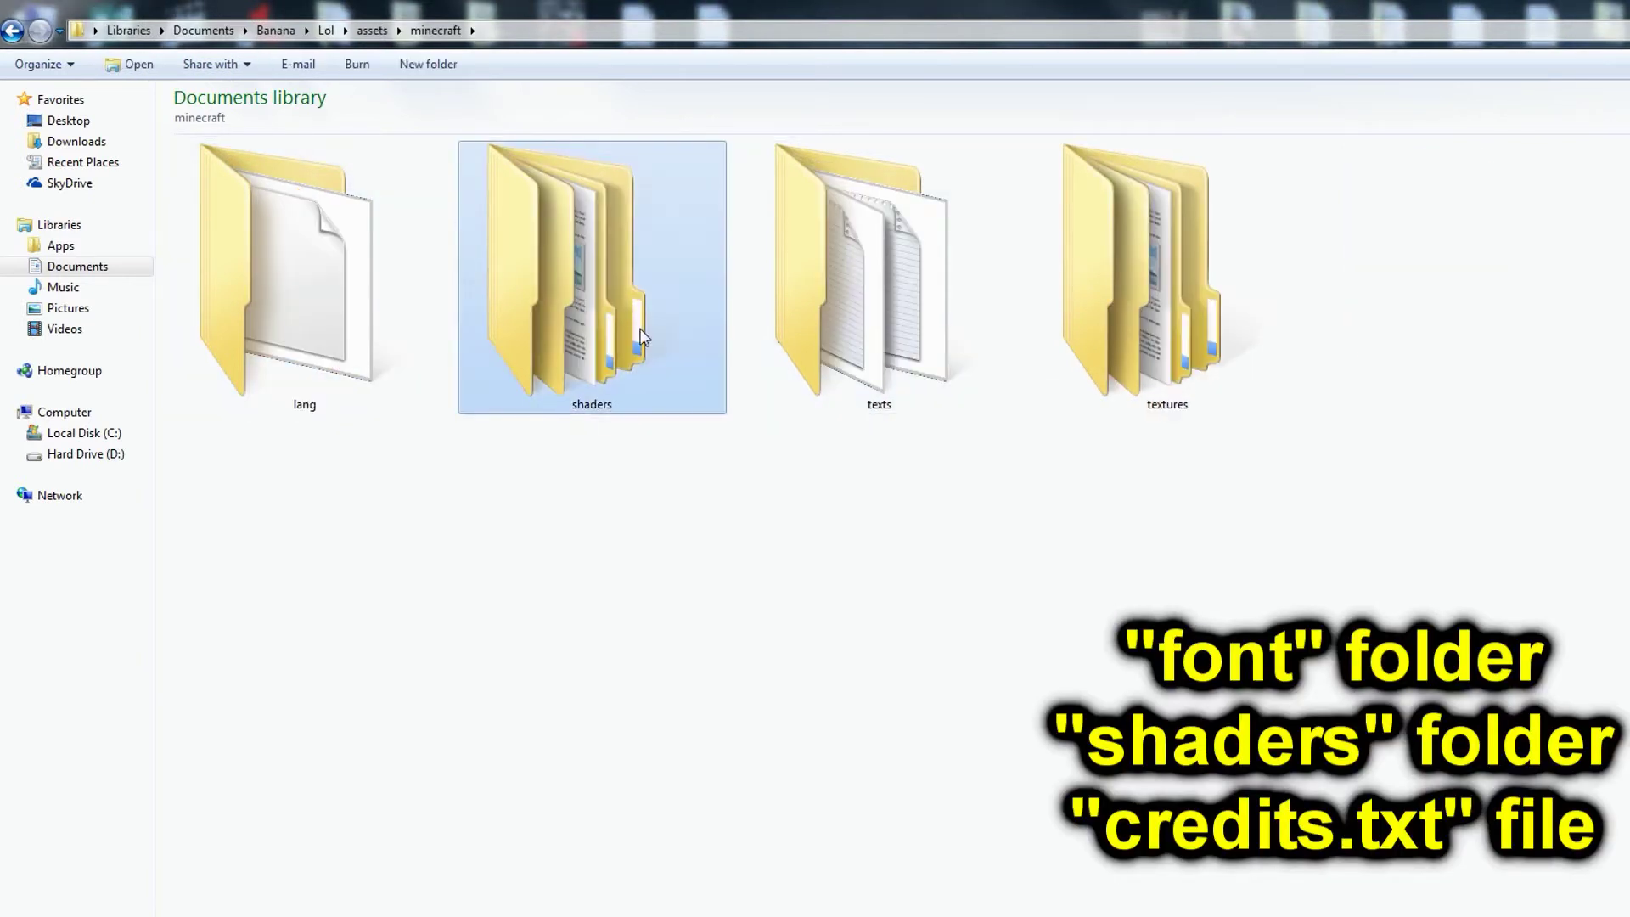
key("Delete")
key("Return")
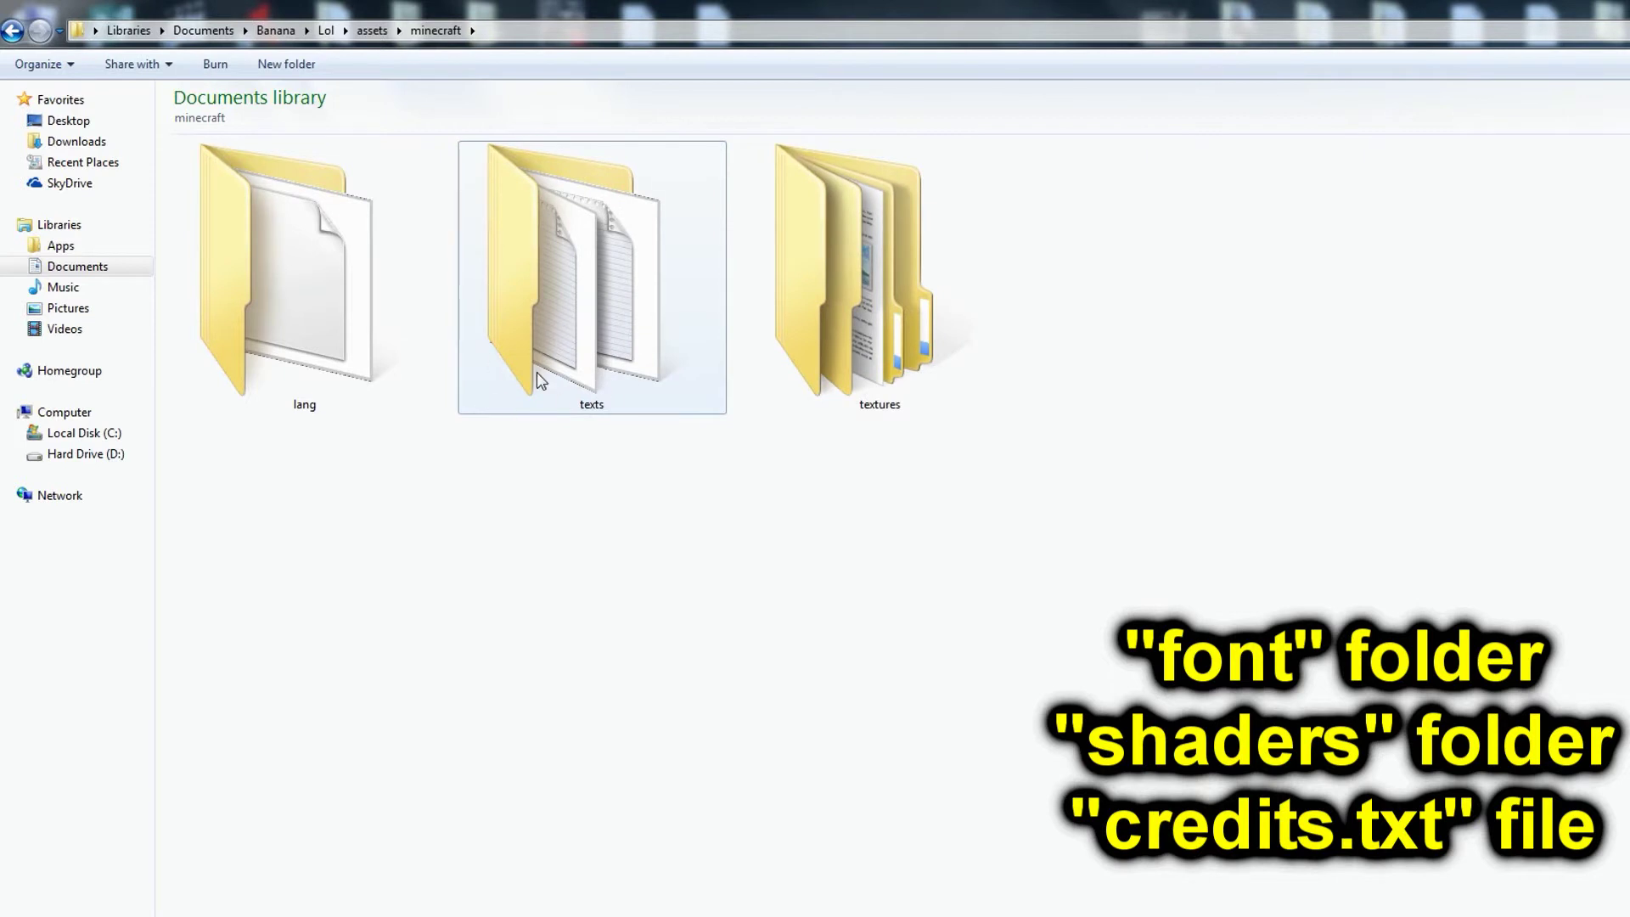
Delete the credits text file from the texts folder in assets\minecraft.
double_click(543, 374)
left_click(283, 358)
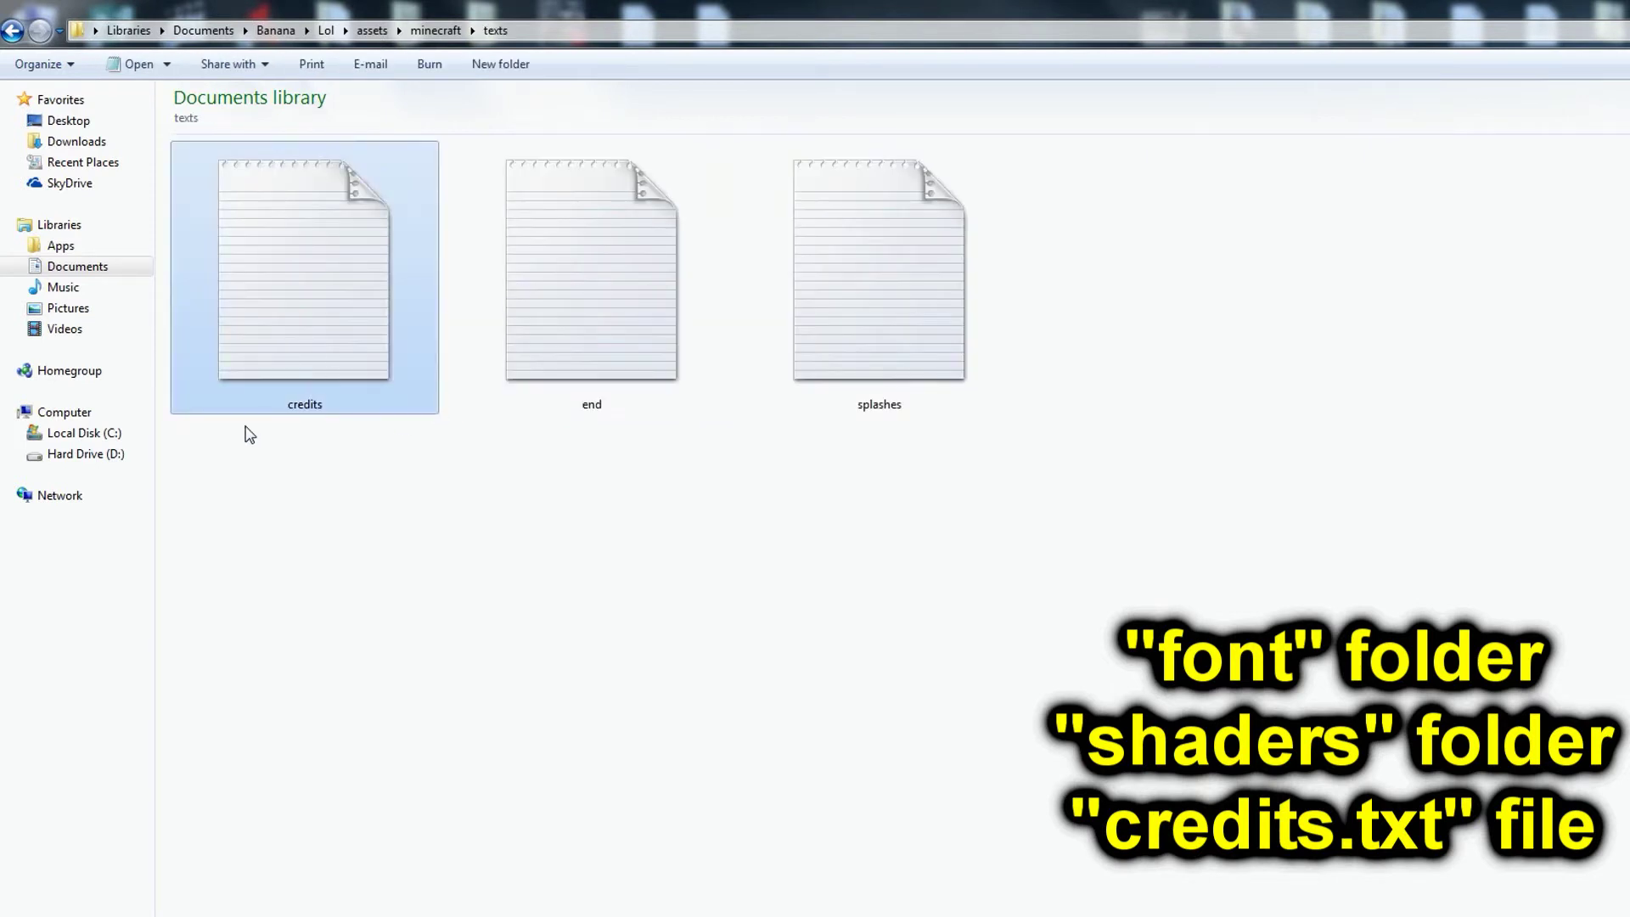
key("Delete")
key("Return")
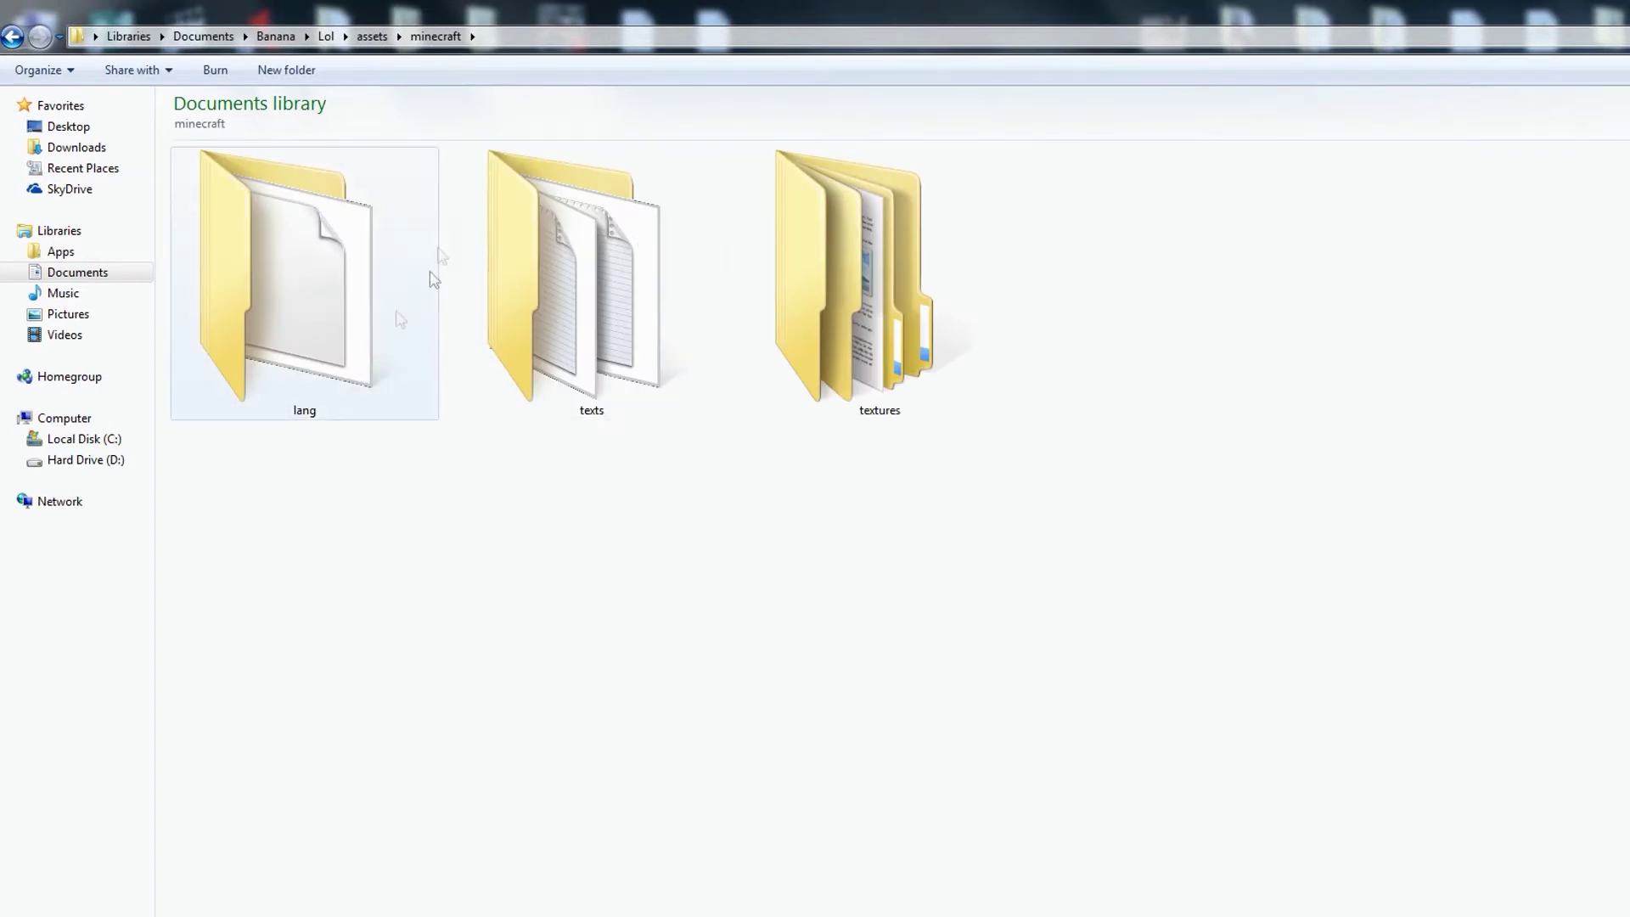
Examine the en_US.lang file in the lang folder and the end and splashes files in the texts folder.
double_click(287, 330)
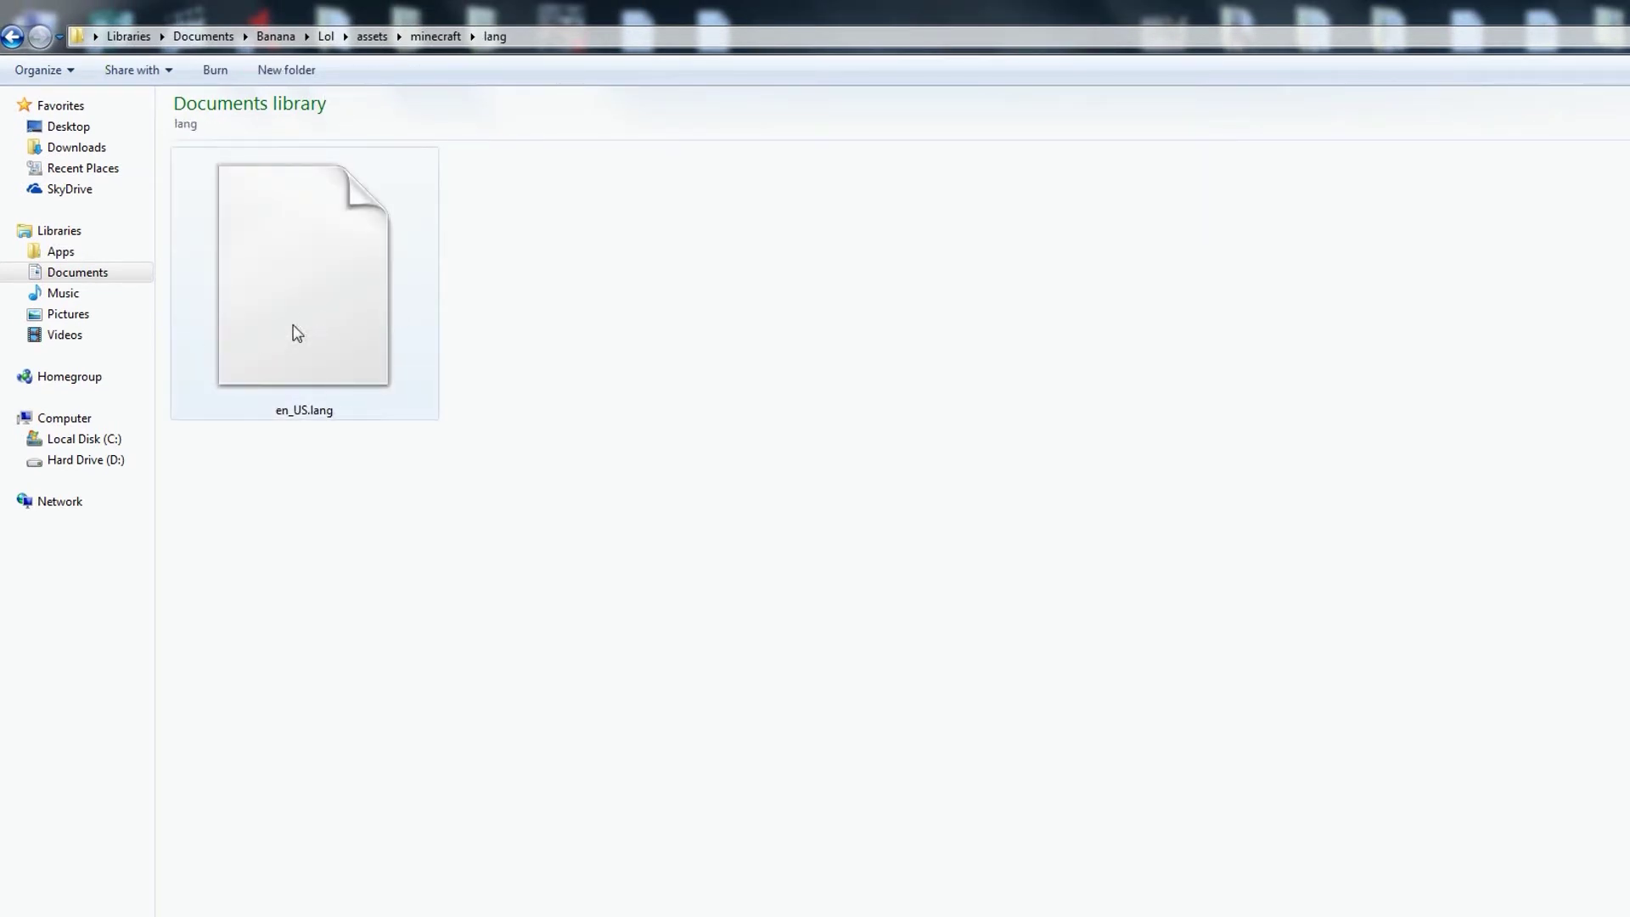
left_click(297, 333)
right_click(306, 266)
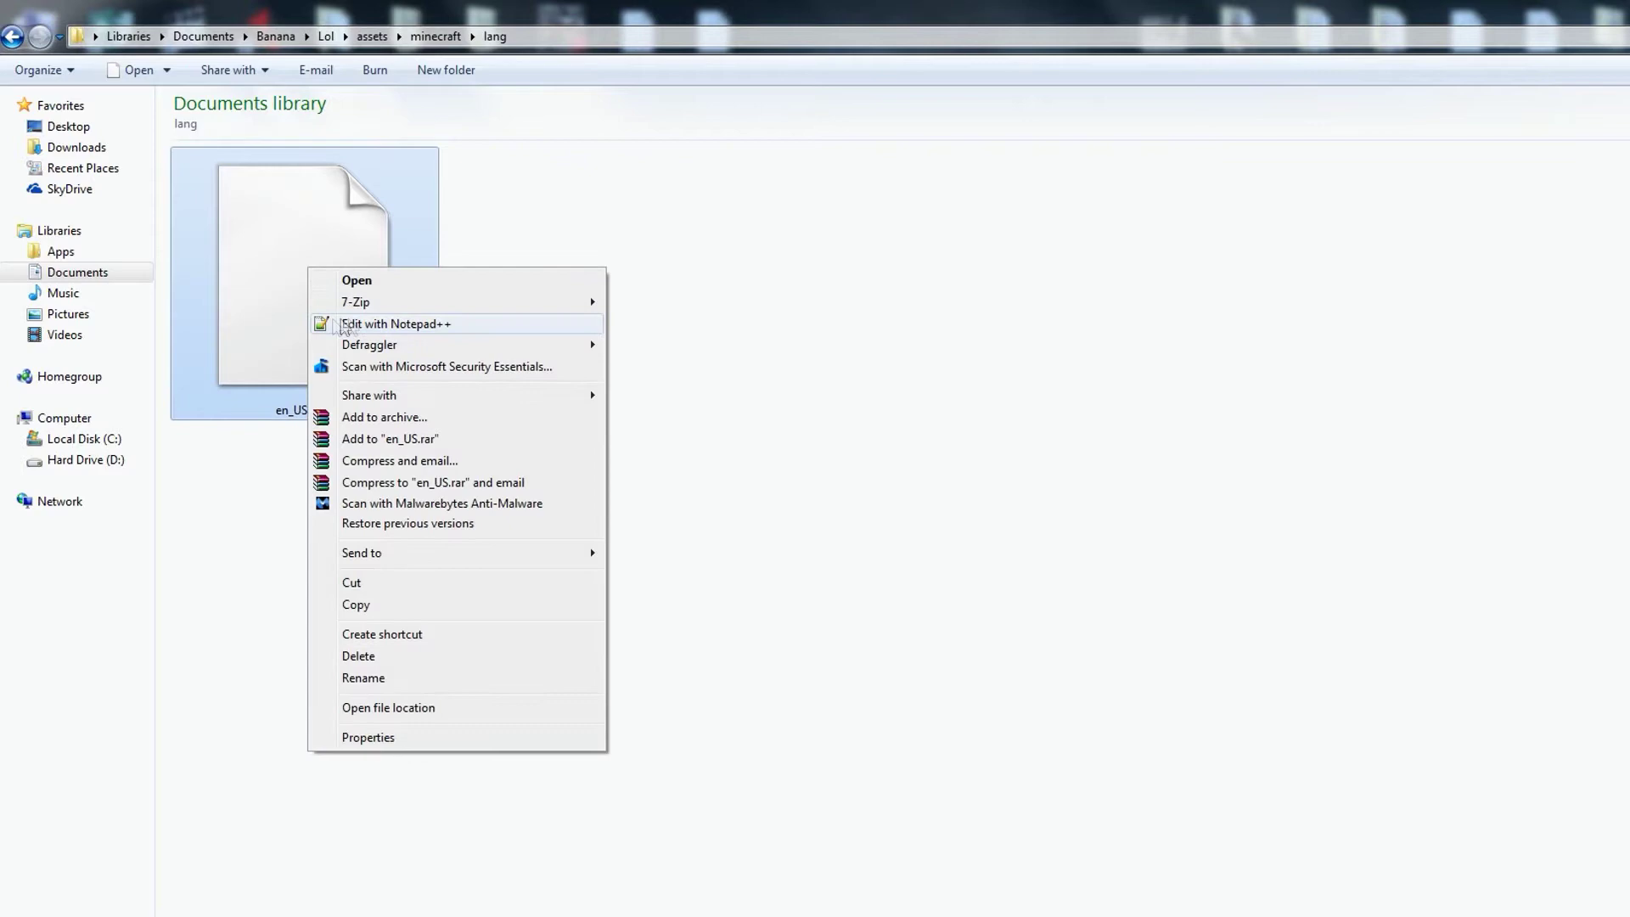
left_click(247, 339)
left_click(435, 35)
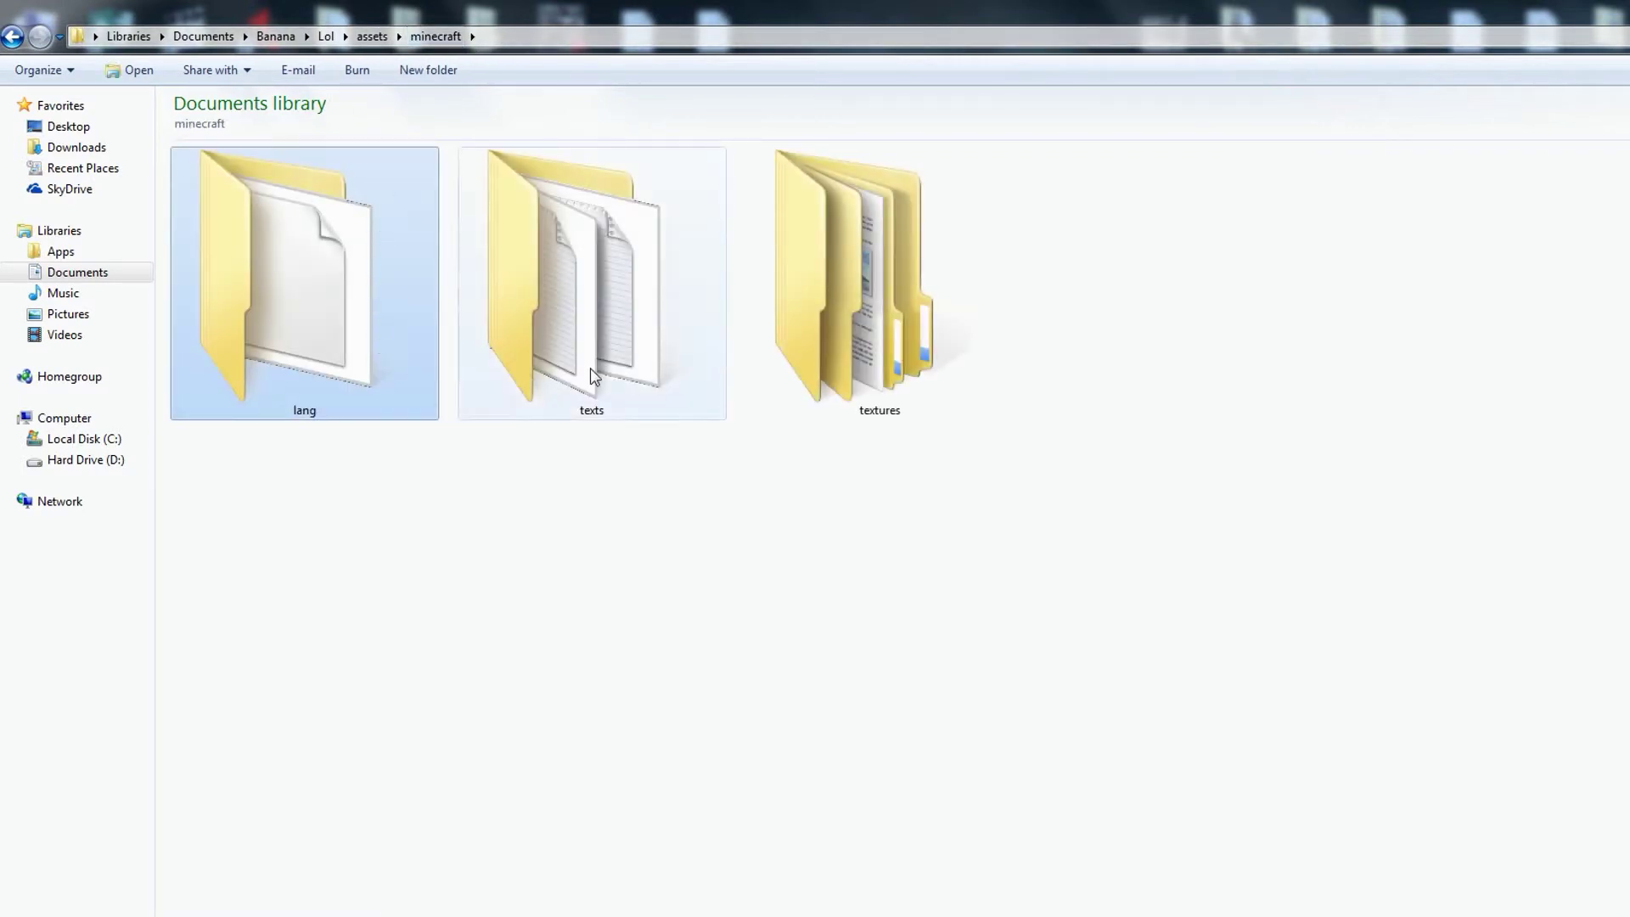
double_click(590, 369)
double_click(306, 364)
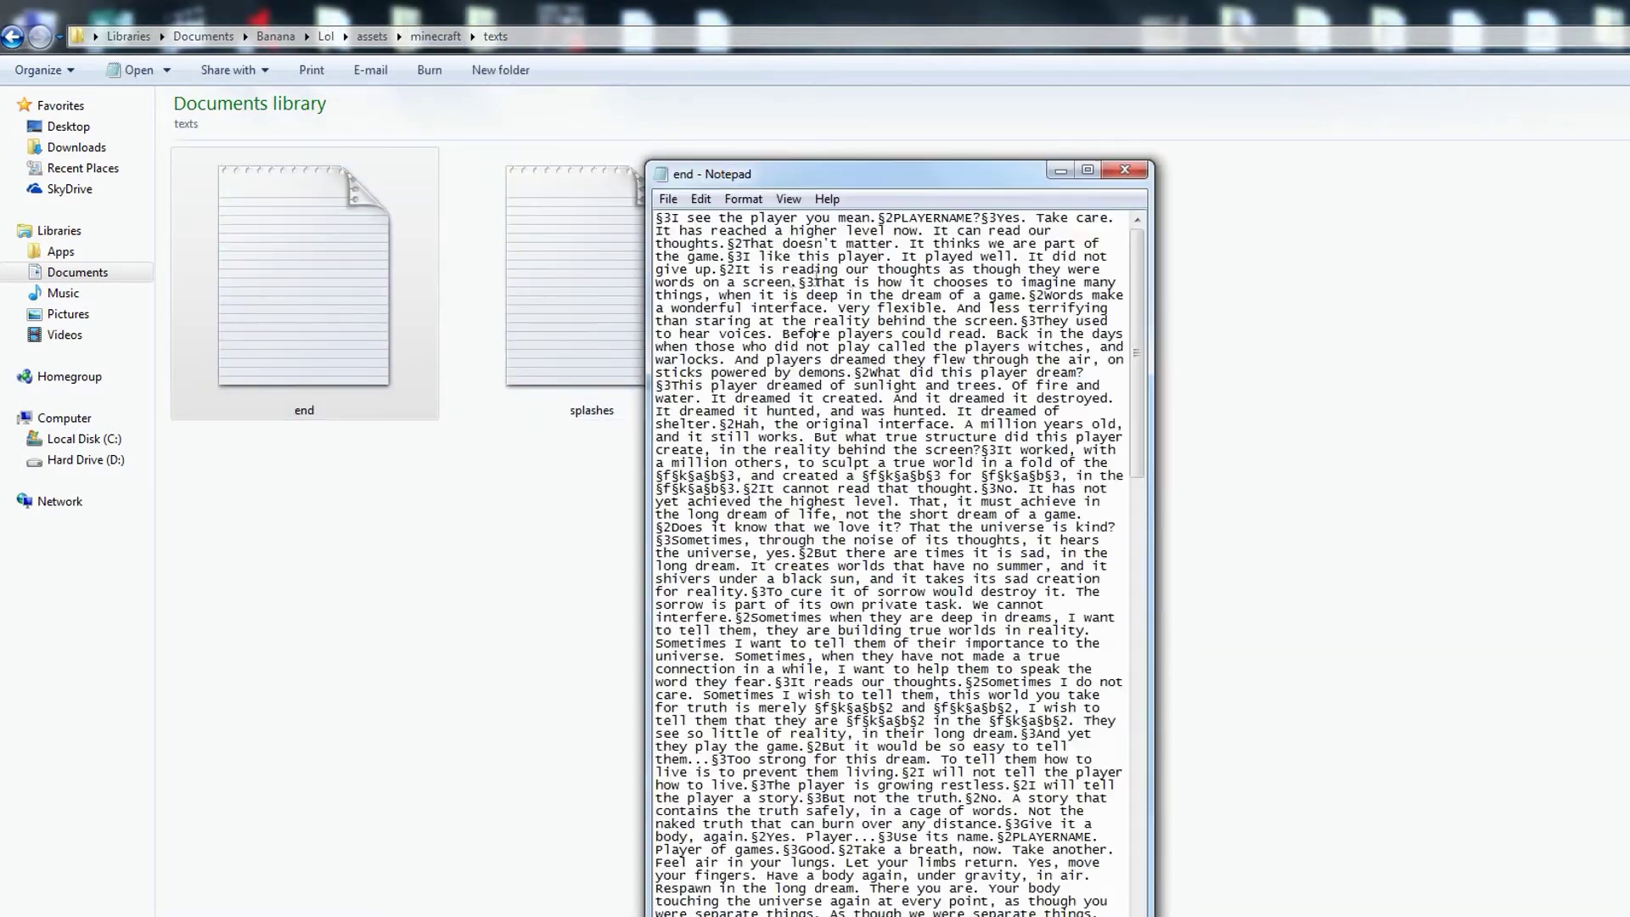
left_click(1125, 170)
double_click(598, 300)
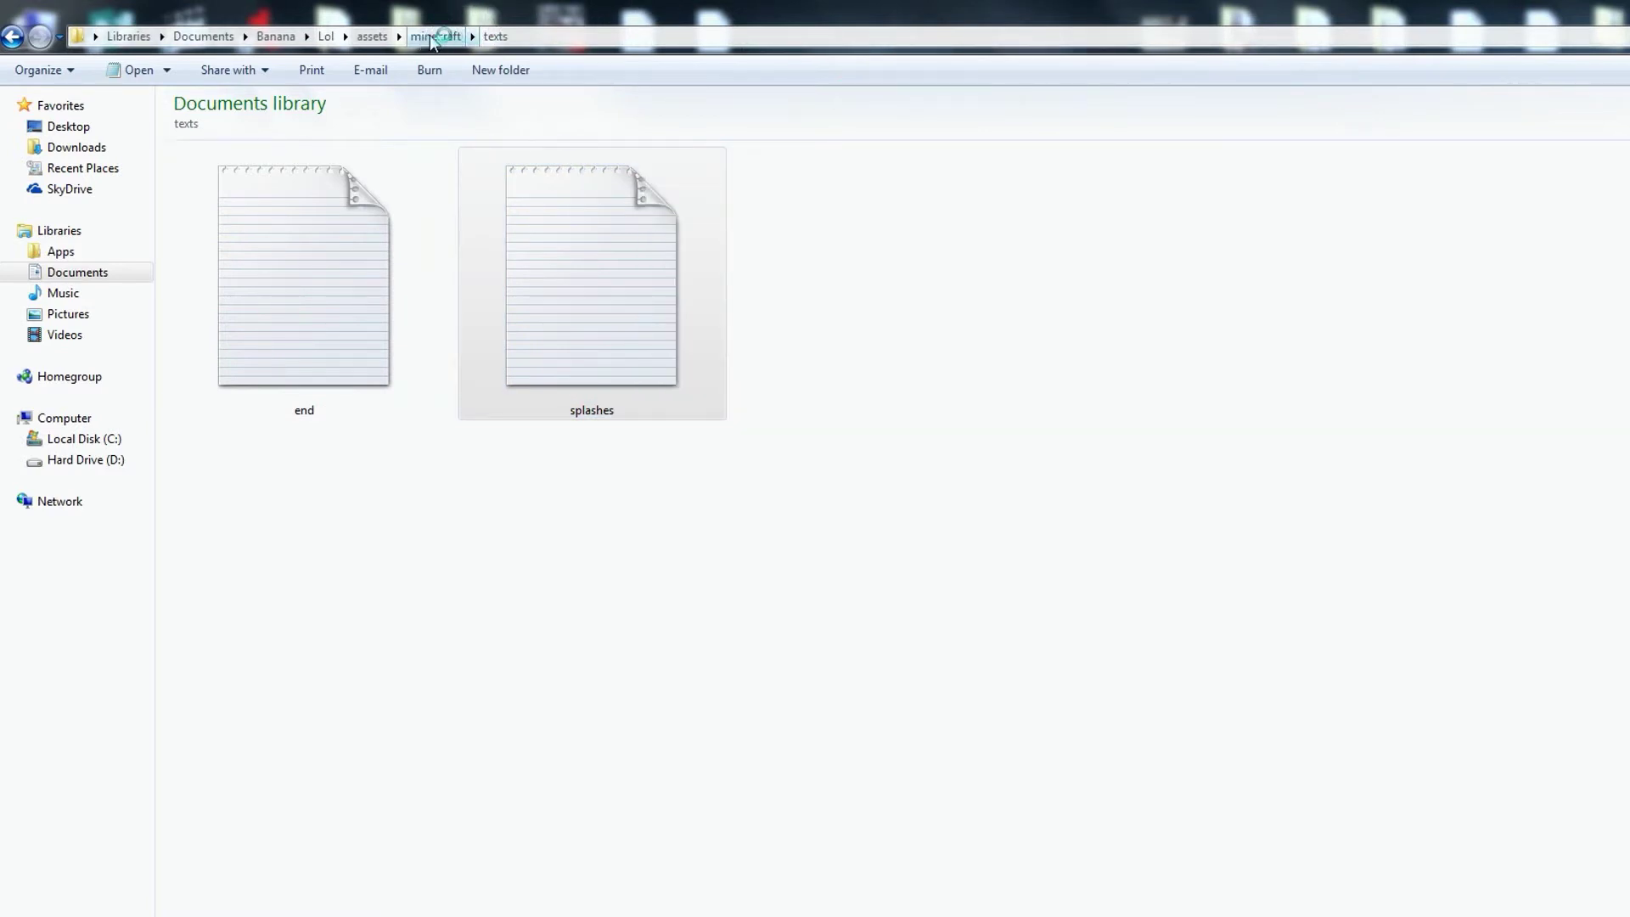
Open the textures folder in assets\minecraft and look over its texture subfolders.
left_click(435, 37)
left_click(830, 288)
double_click(831, 285)
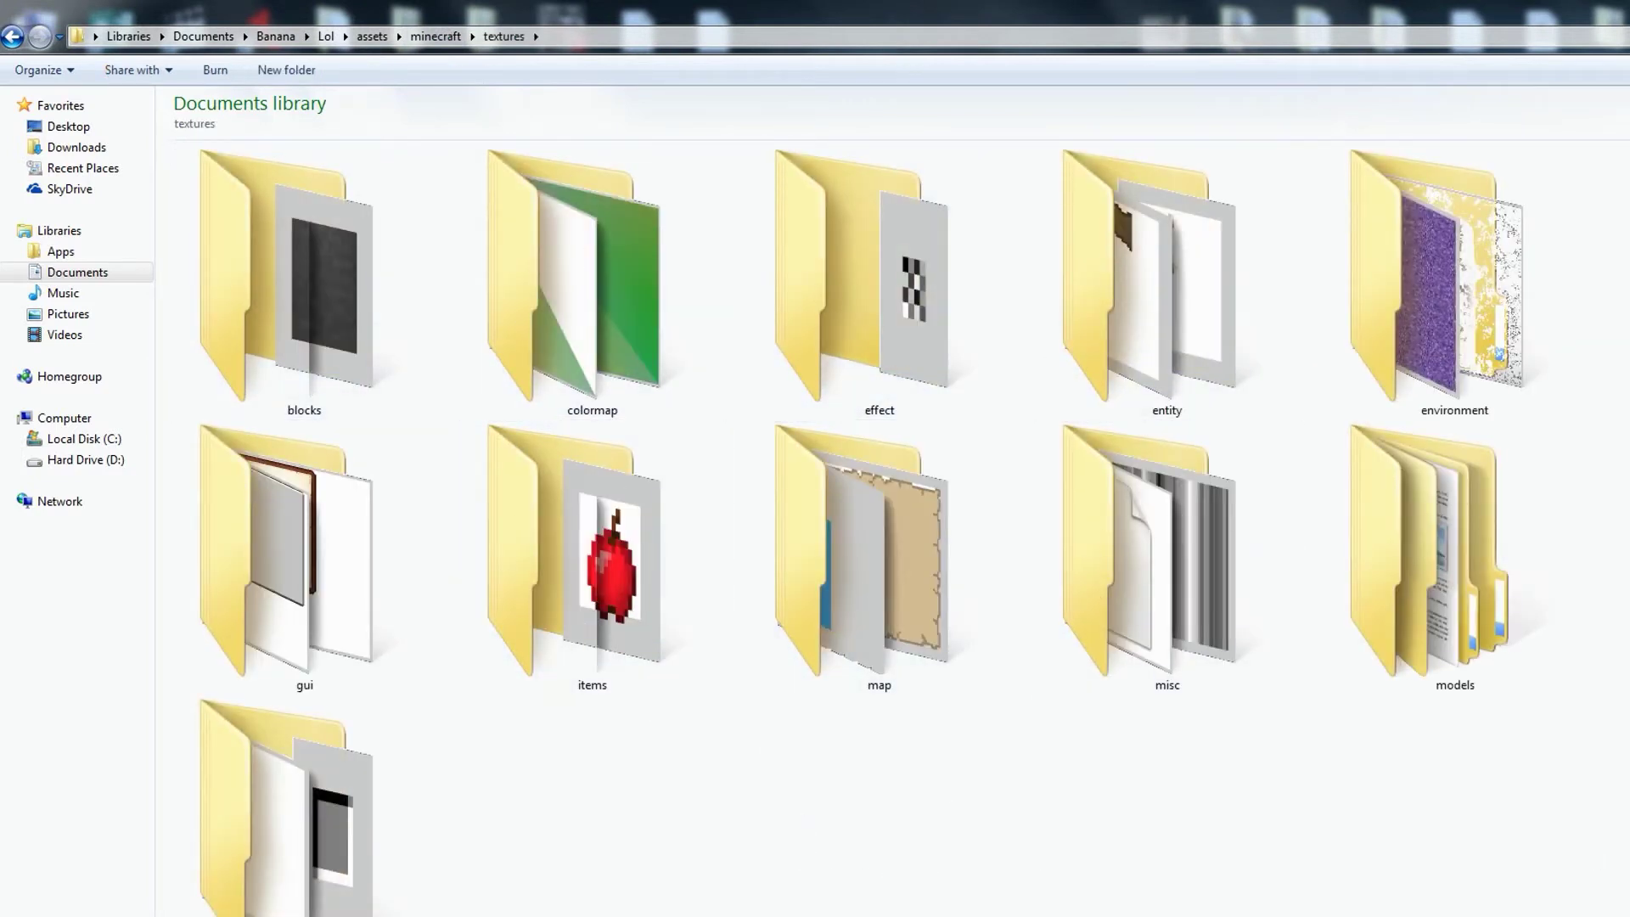
left_click_drag(1599, 858, 178, 153)
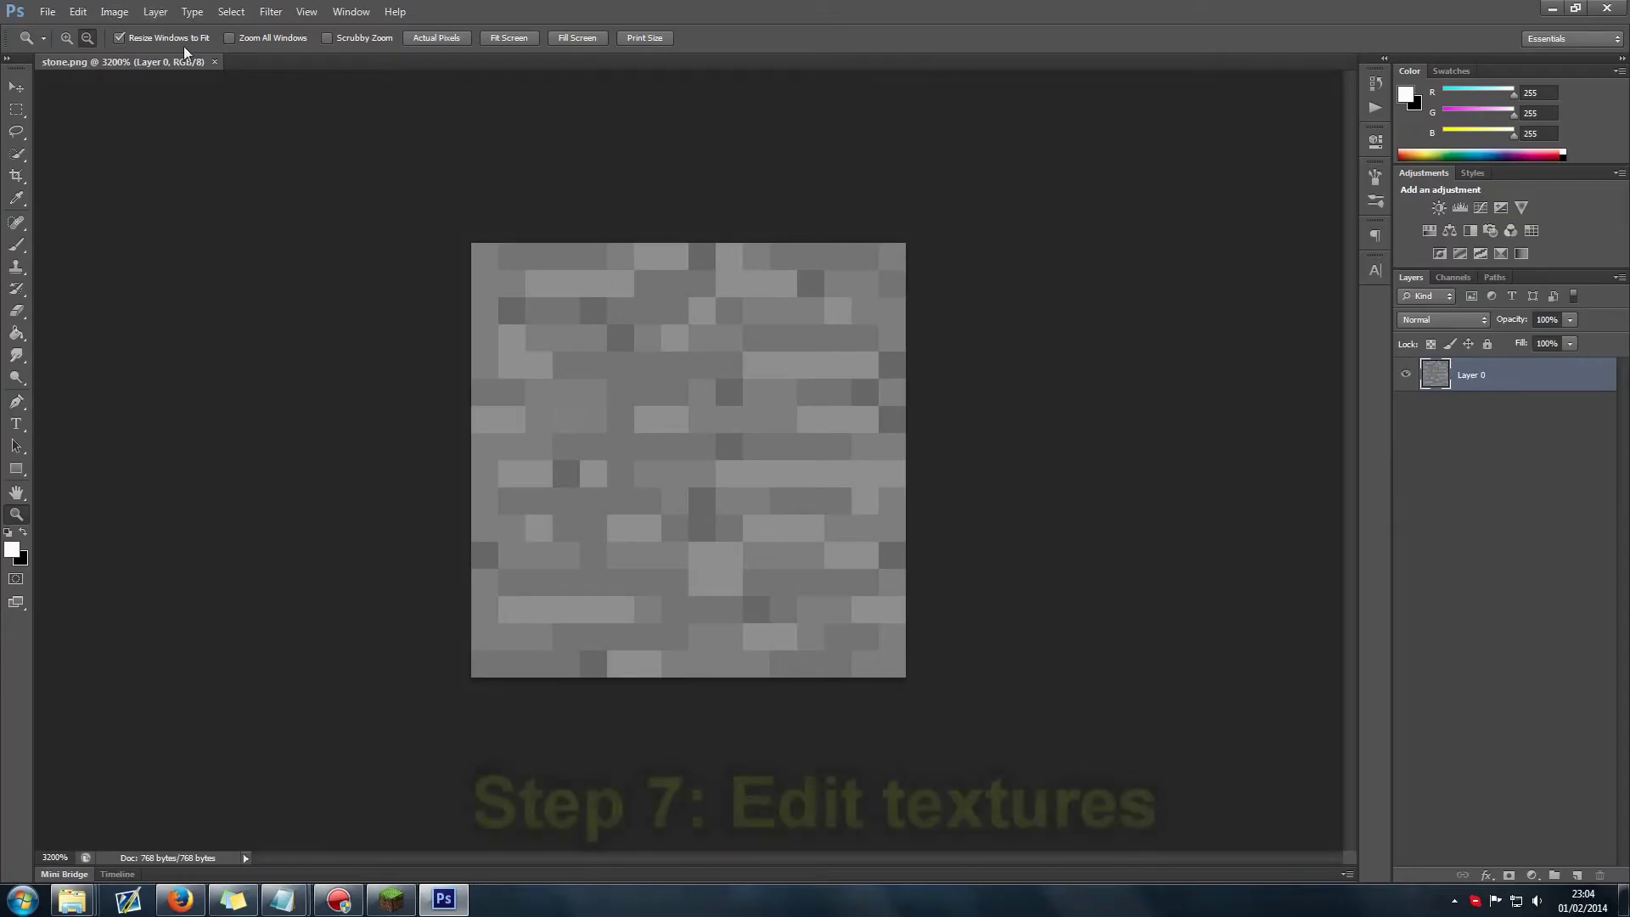
Colorize the stone.png texture with Hue/Saturation at hue 307 and saturation 100, and save the file.
left_click(114, 12)
mouse_move(140, 58)
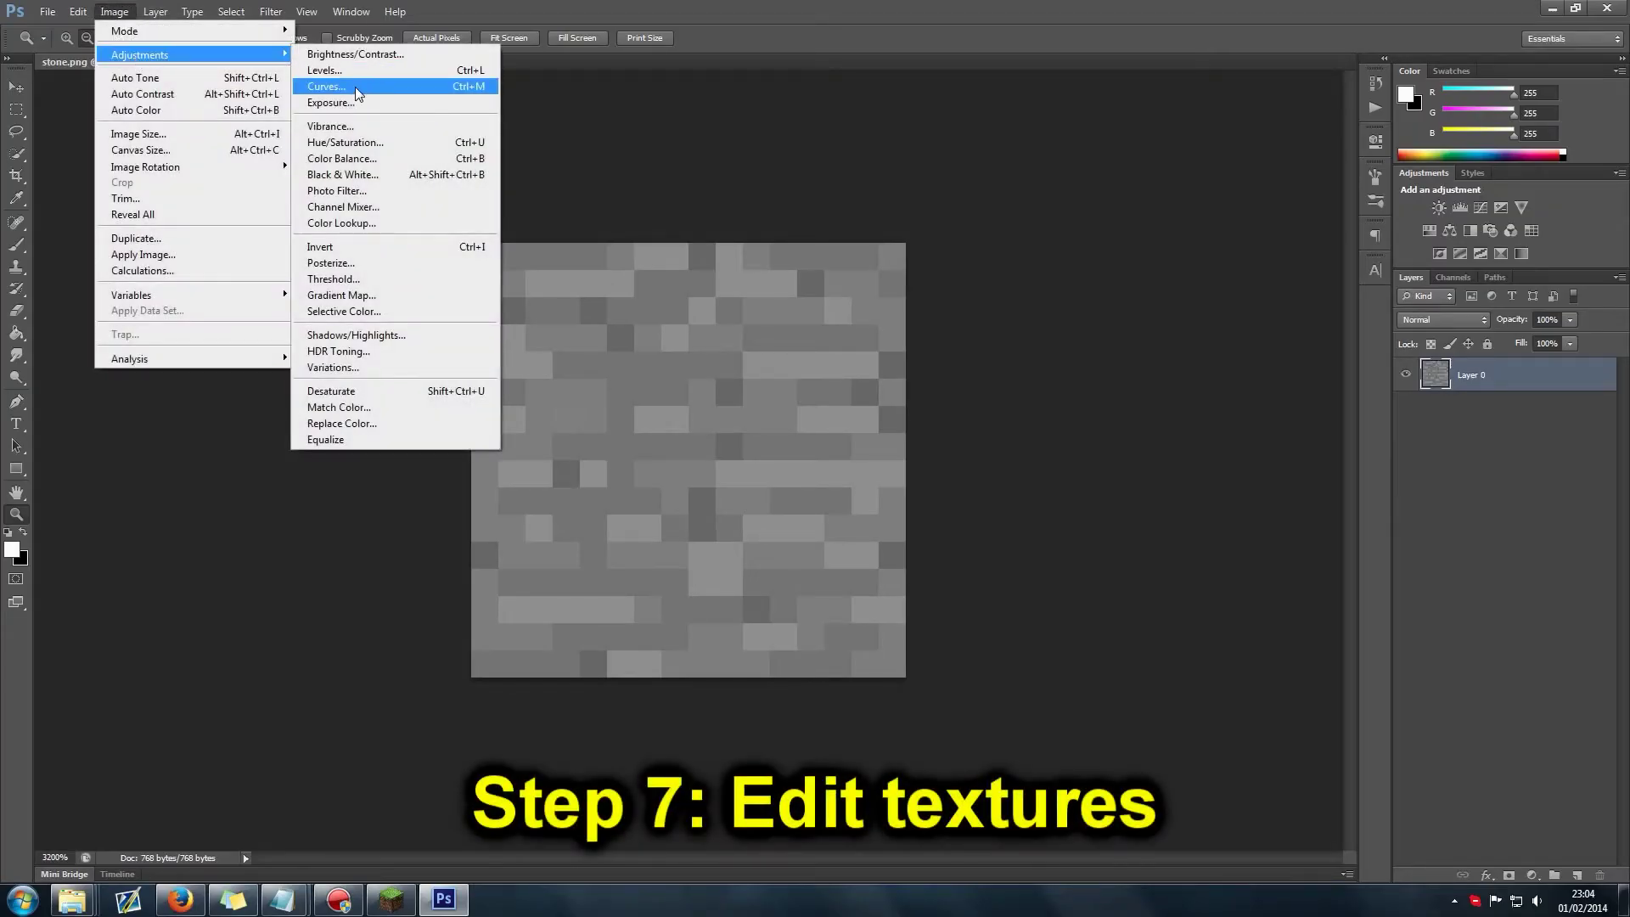
left_click(321, 143)
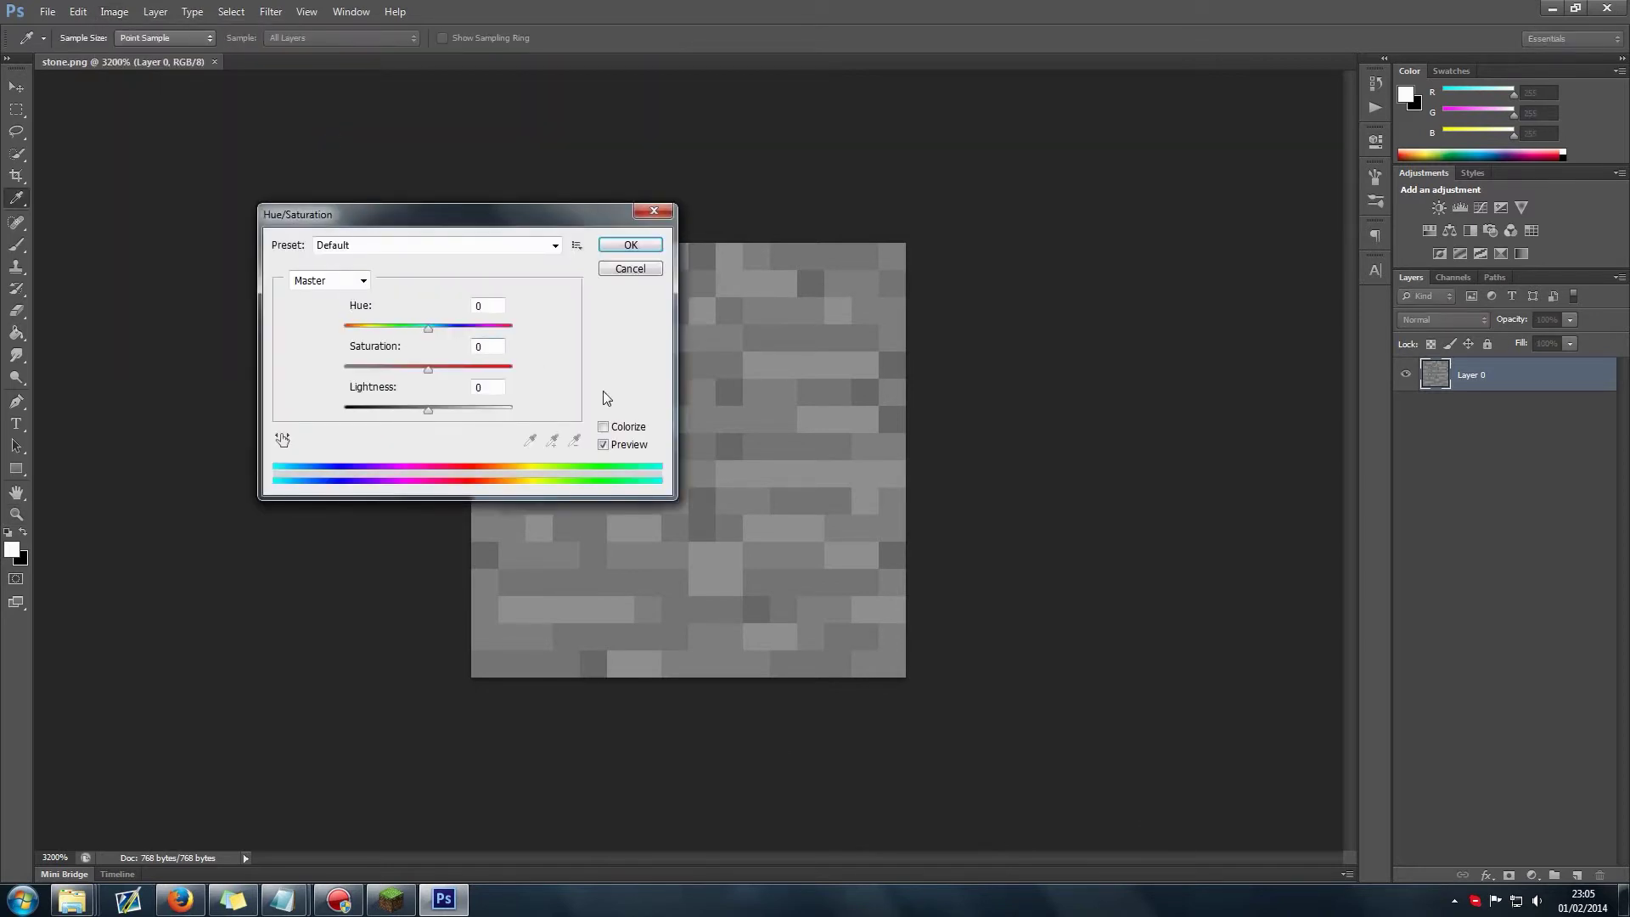
left_click(604, 427)
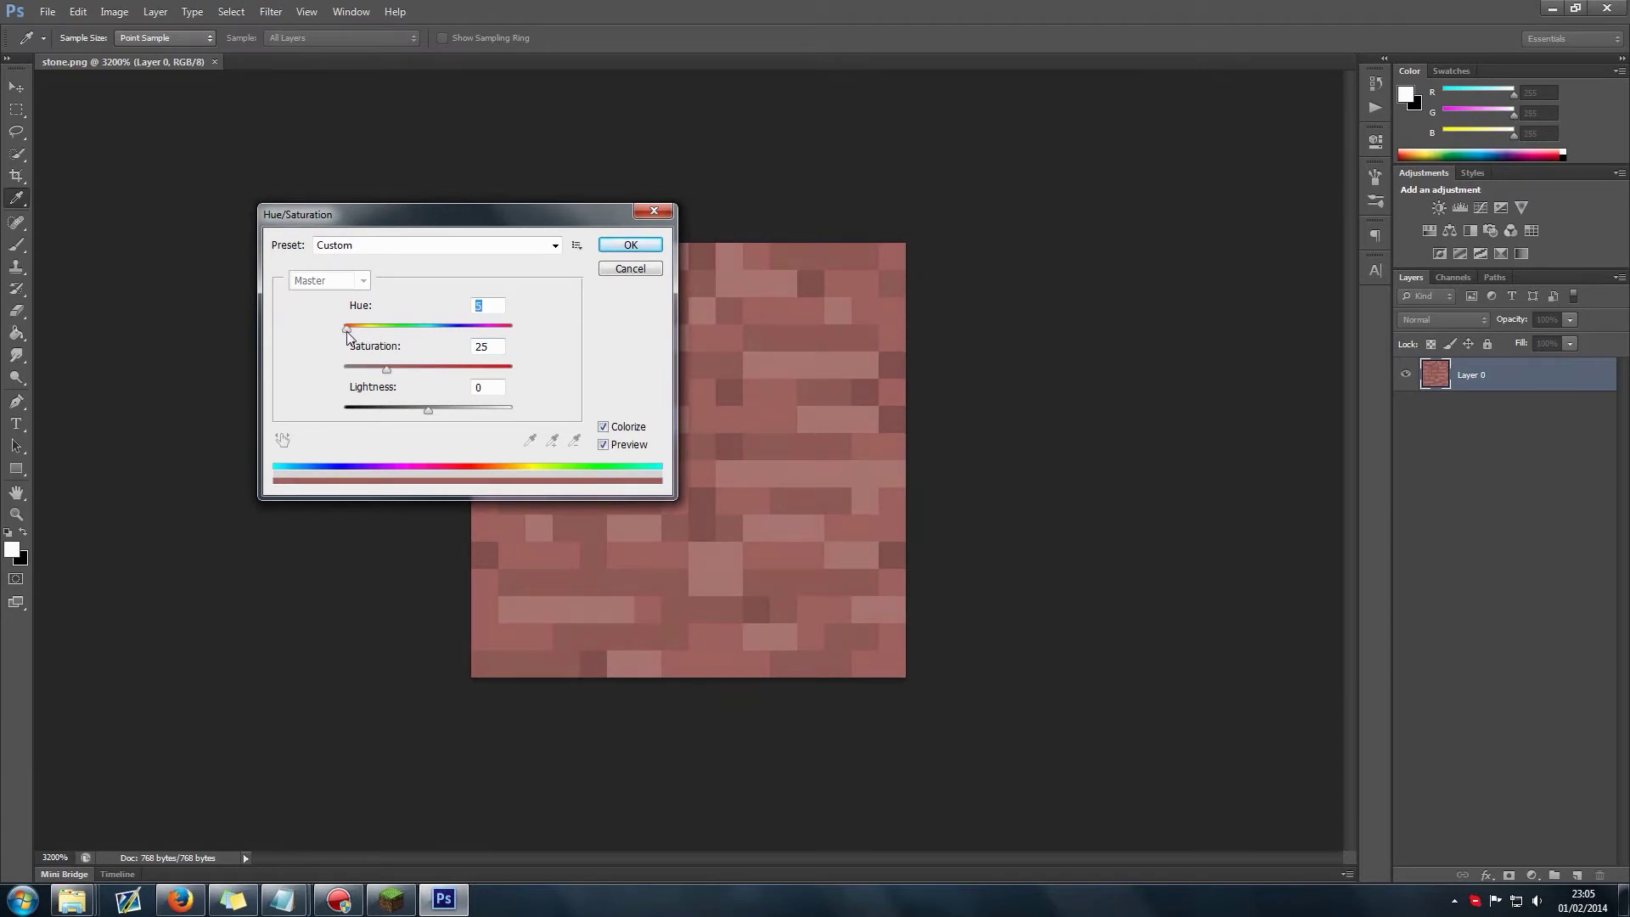
left_click_drag(354, 336, 490, 340)
left_click_drag(398, 373, 564, 376)
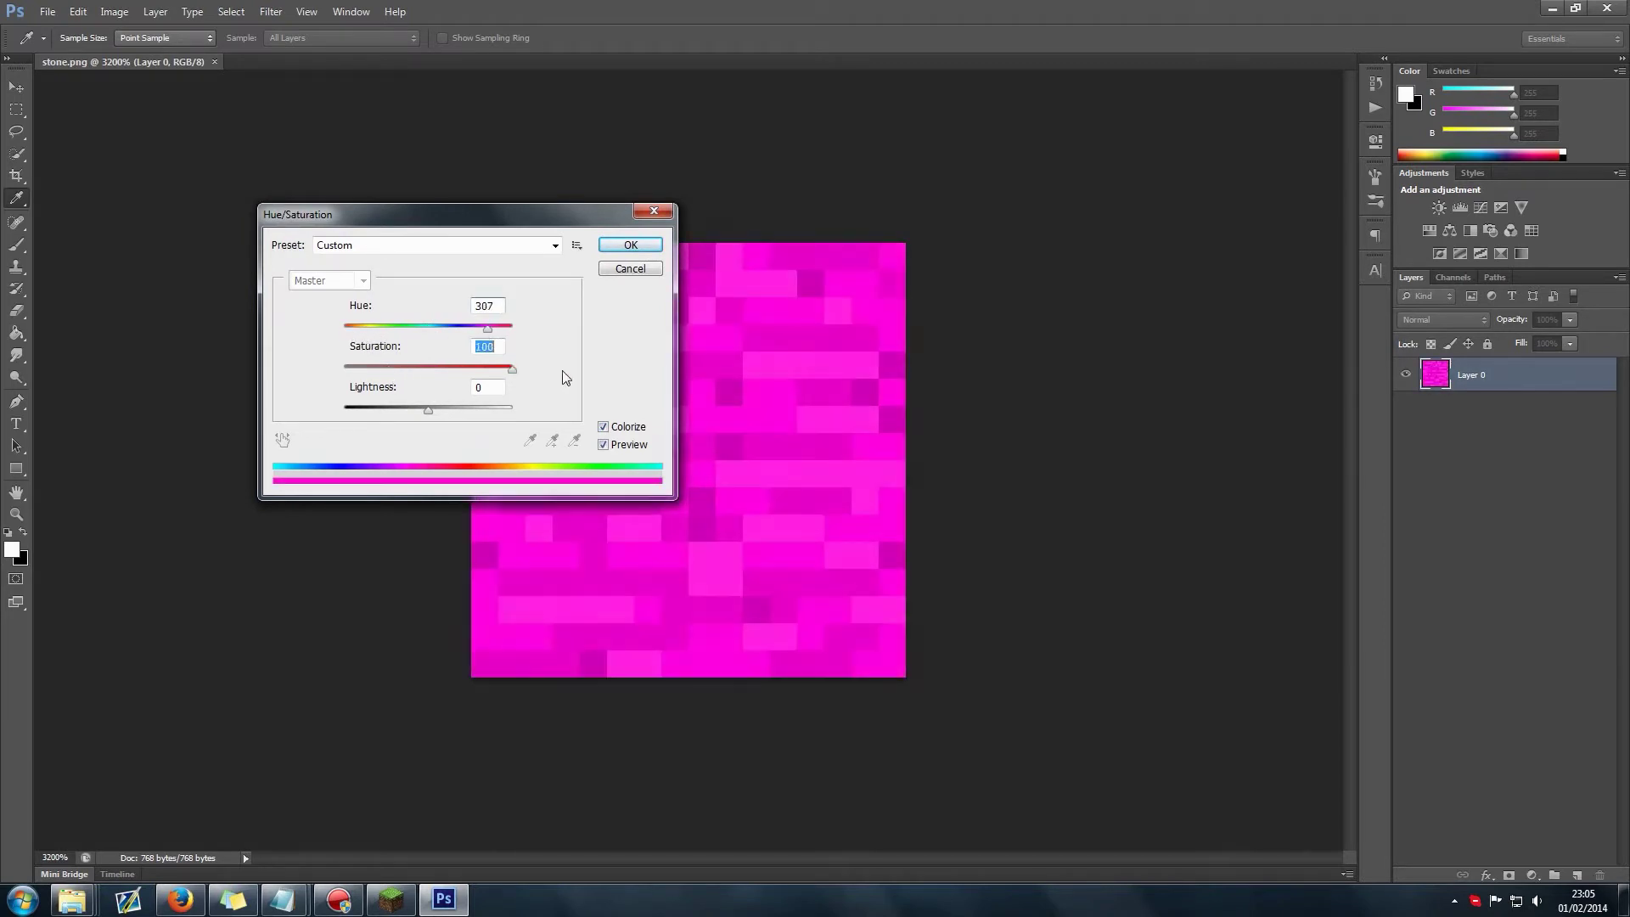
left_click(631, 244)
key("z")
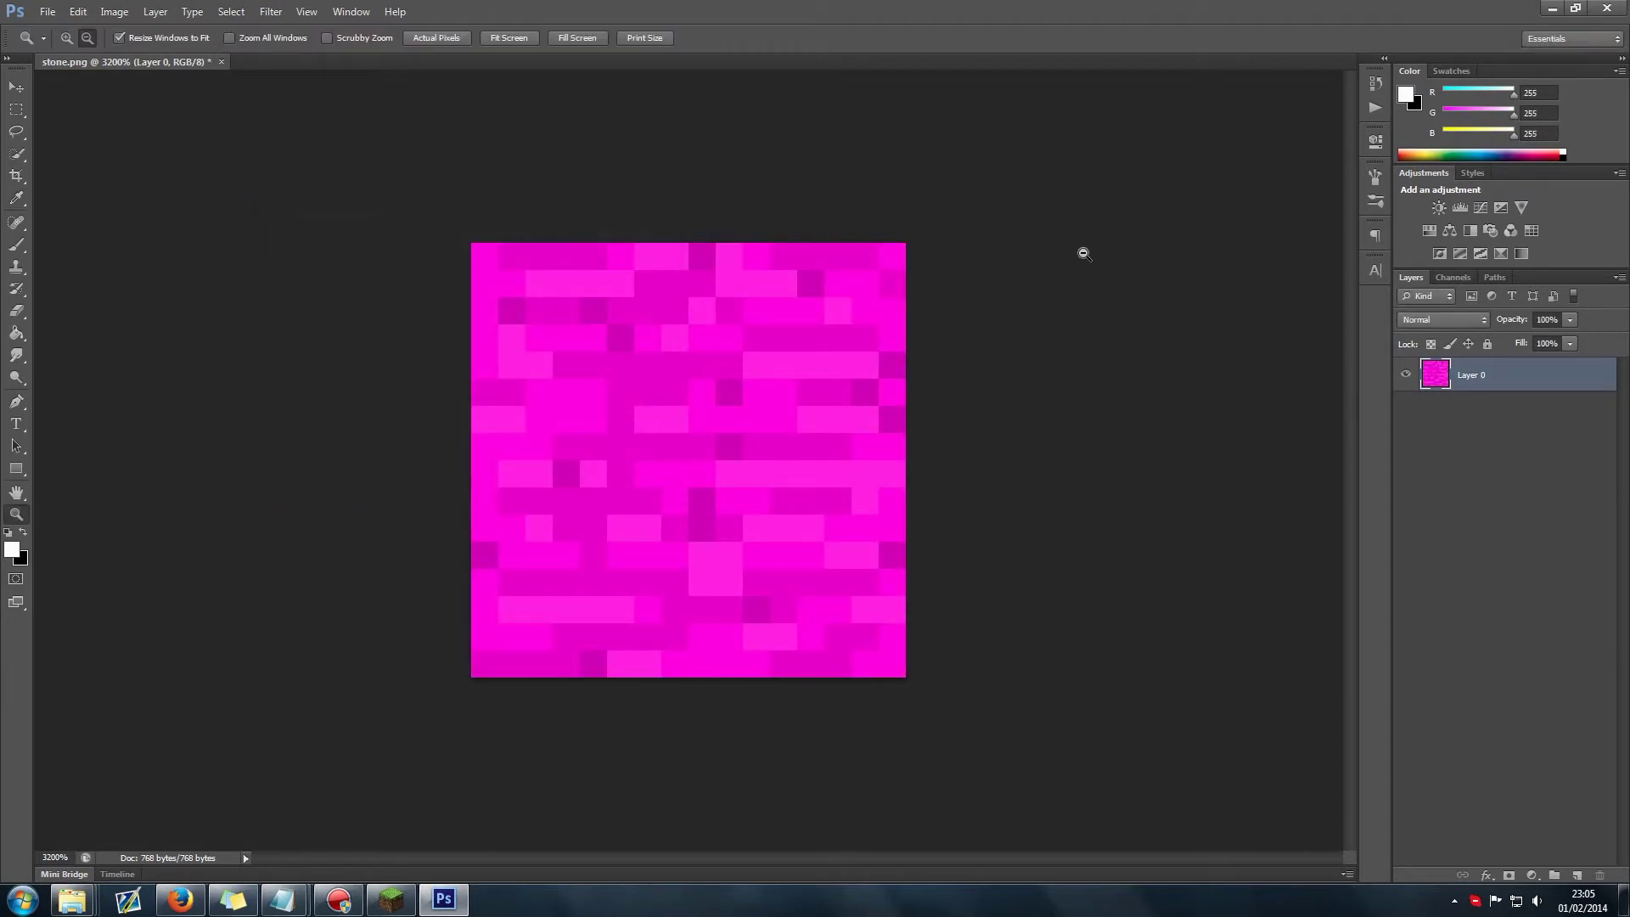
key("ctrl+s")
left_click_drag(563, 364, 267, 189)
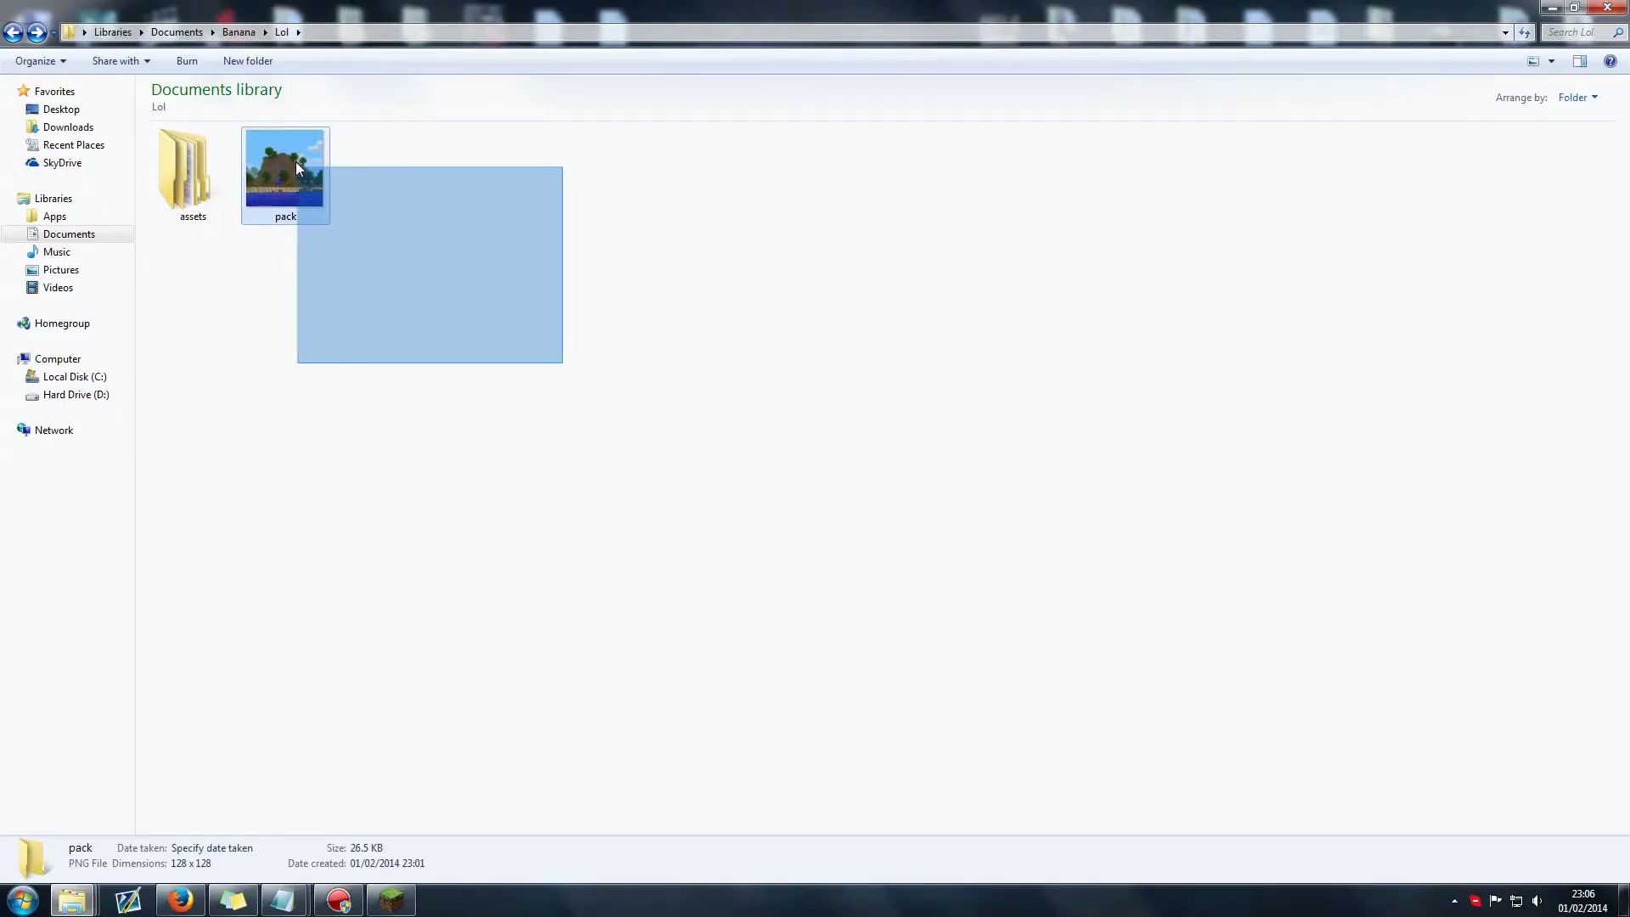
left_click_drag(624, 360, 390, 288)
left_click(276, 166)
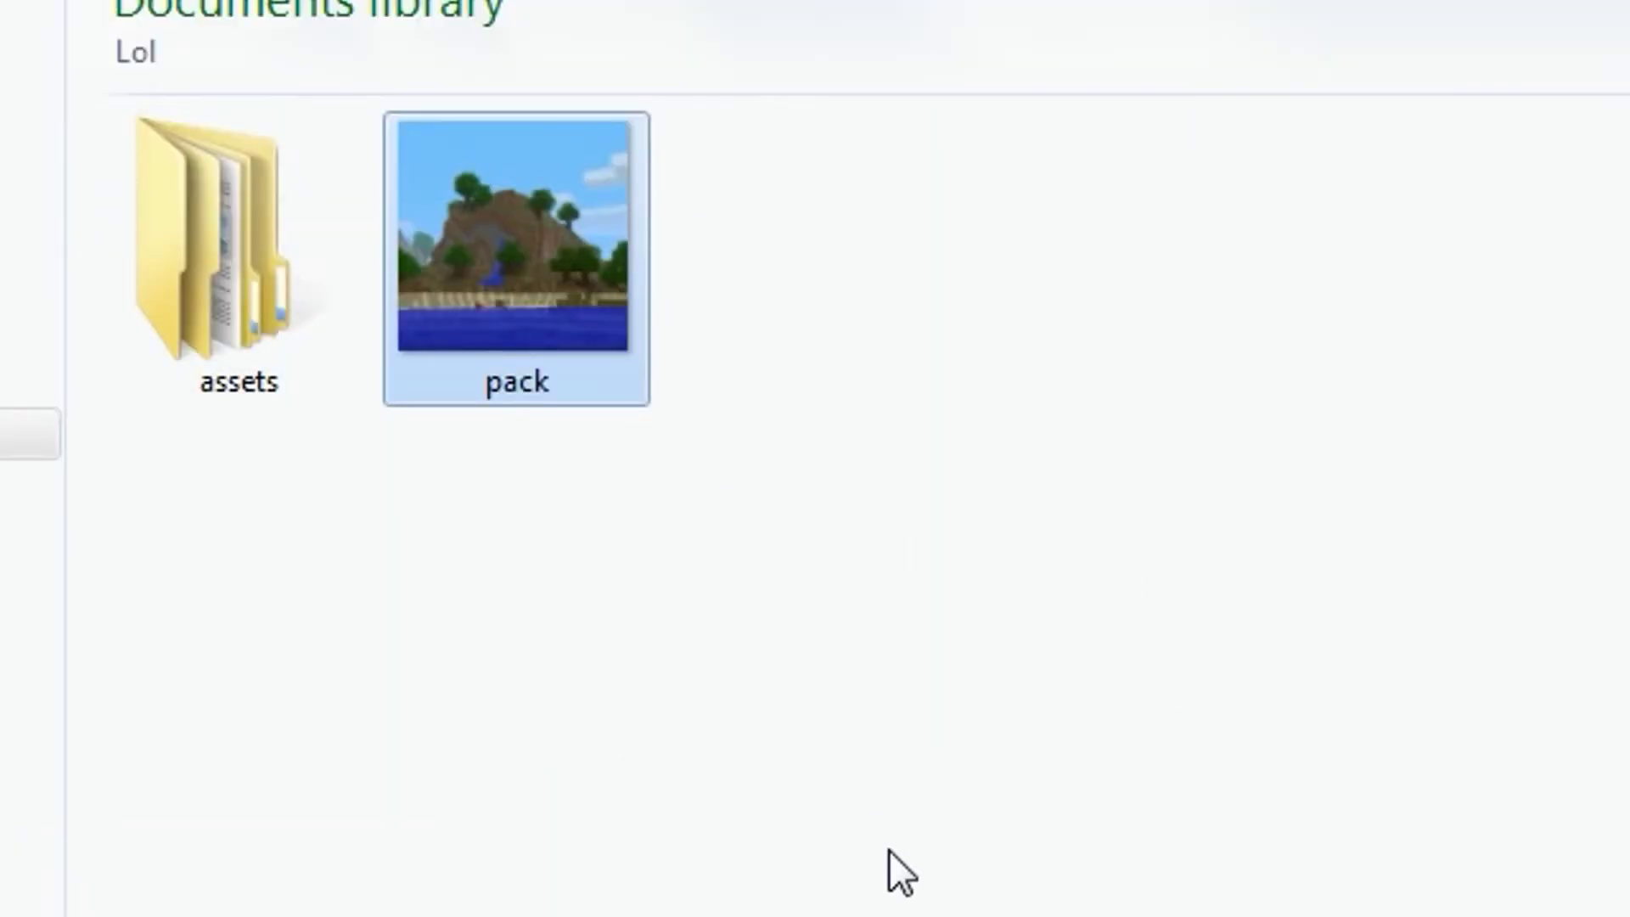
left_click_drag(891, 848, 509, 227)
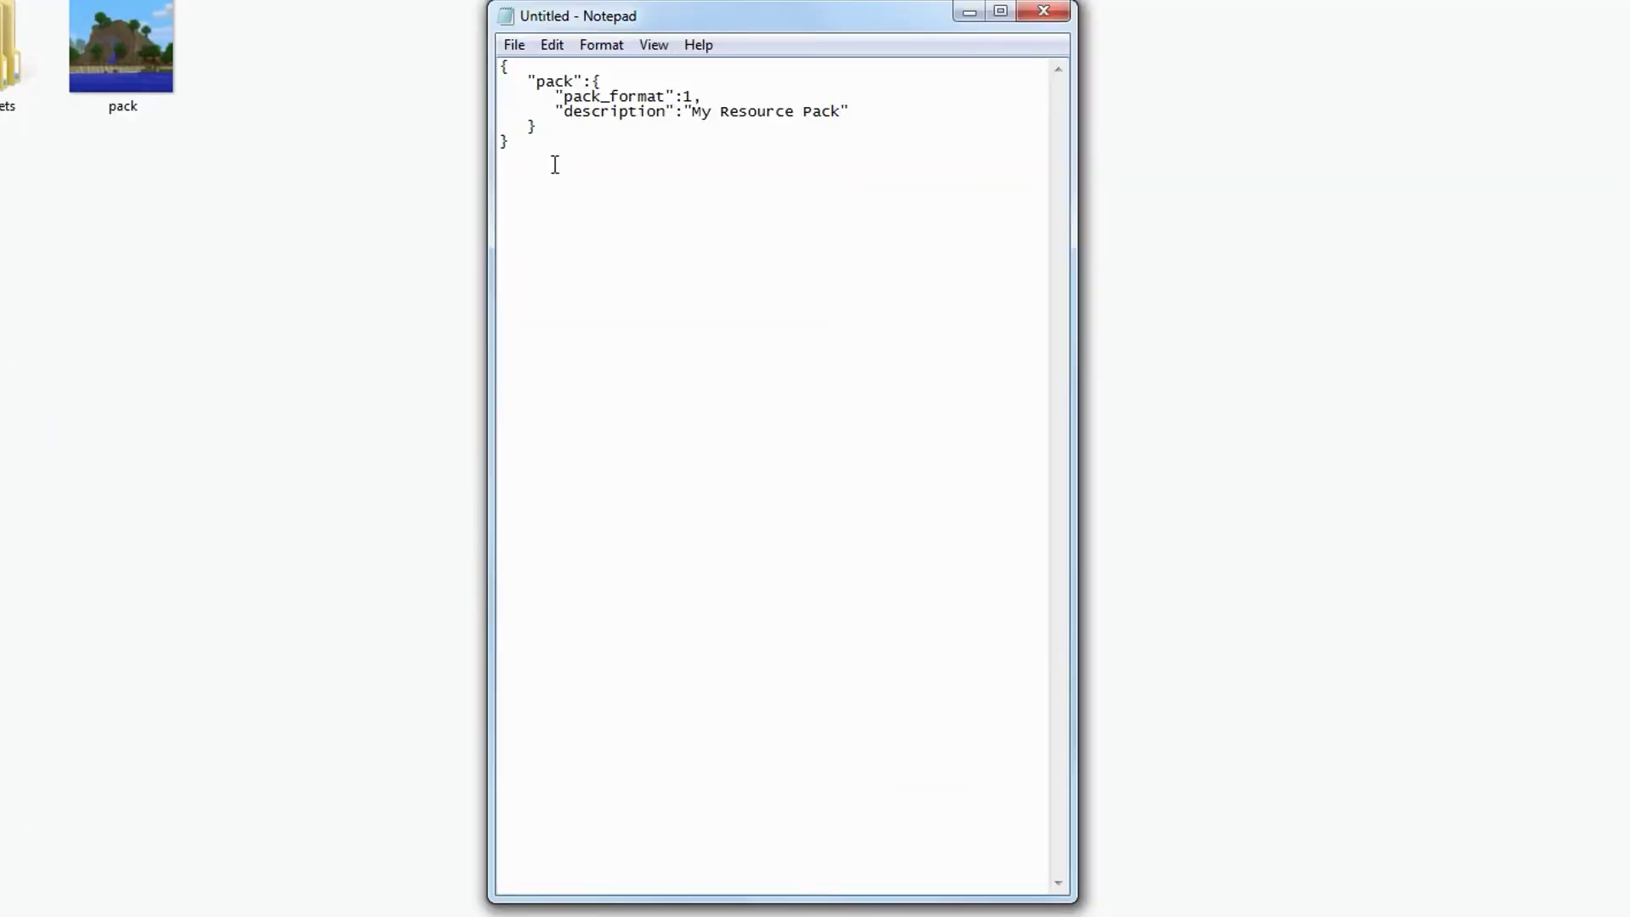
Replace the description value "My Resource Pack" in the untitled Notepad text with "Lol 2.".
key("ctrl+a")
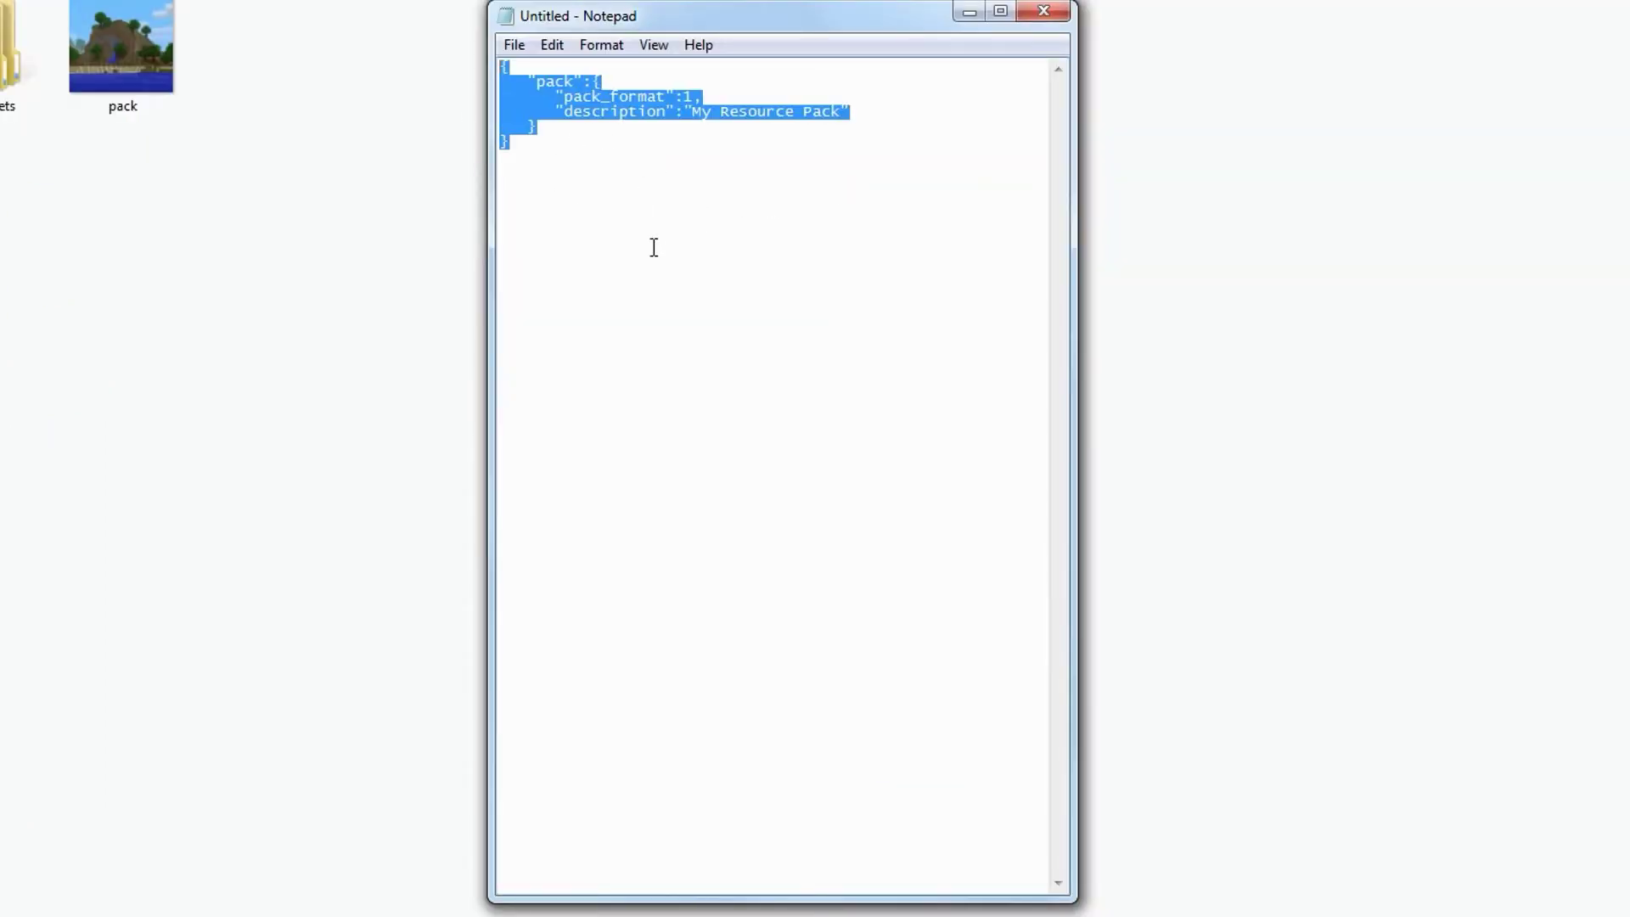
left_click(653, 247)
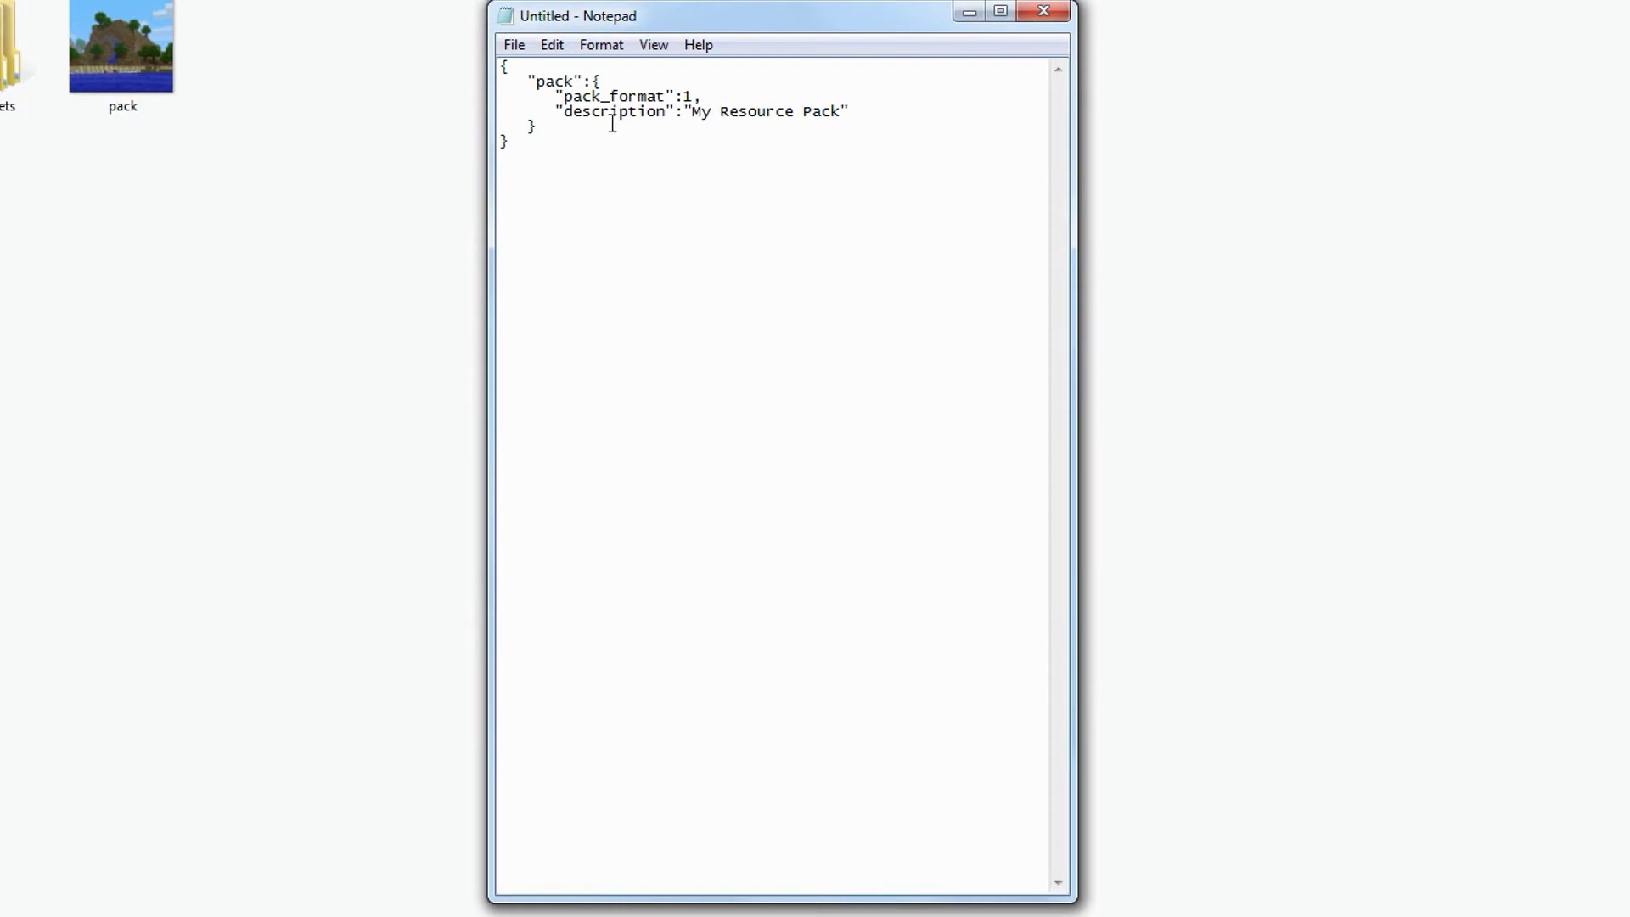
left_click_drag(563, 112, 833, 116)
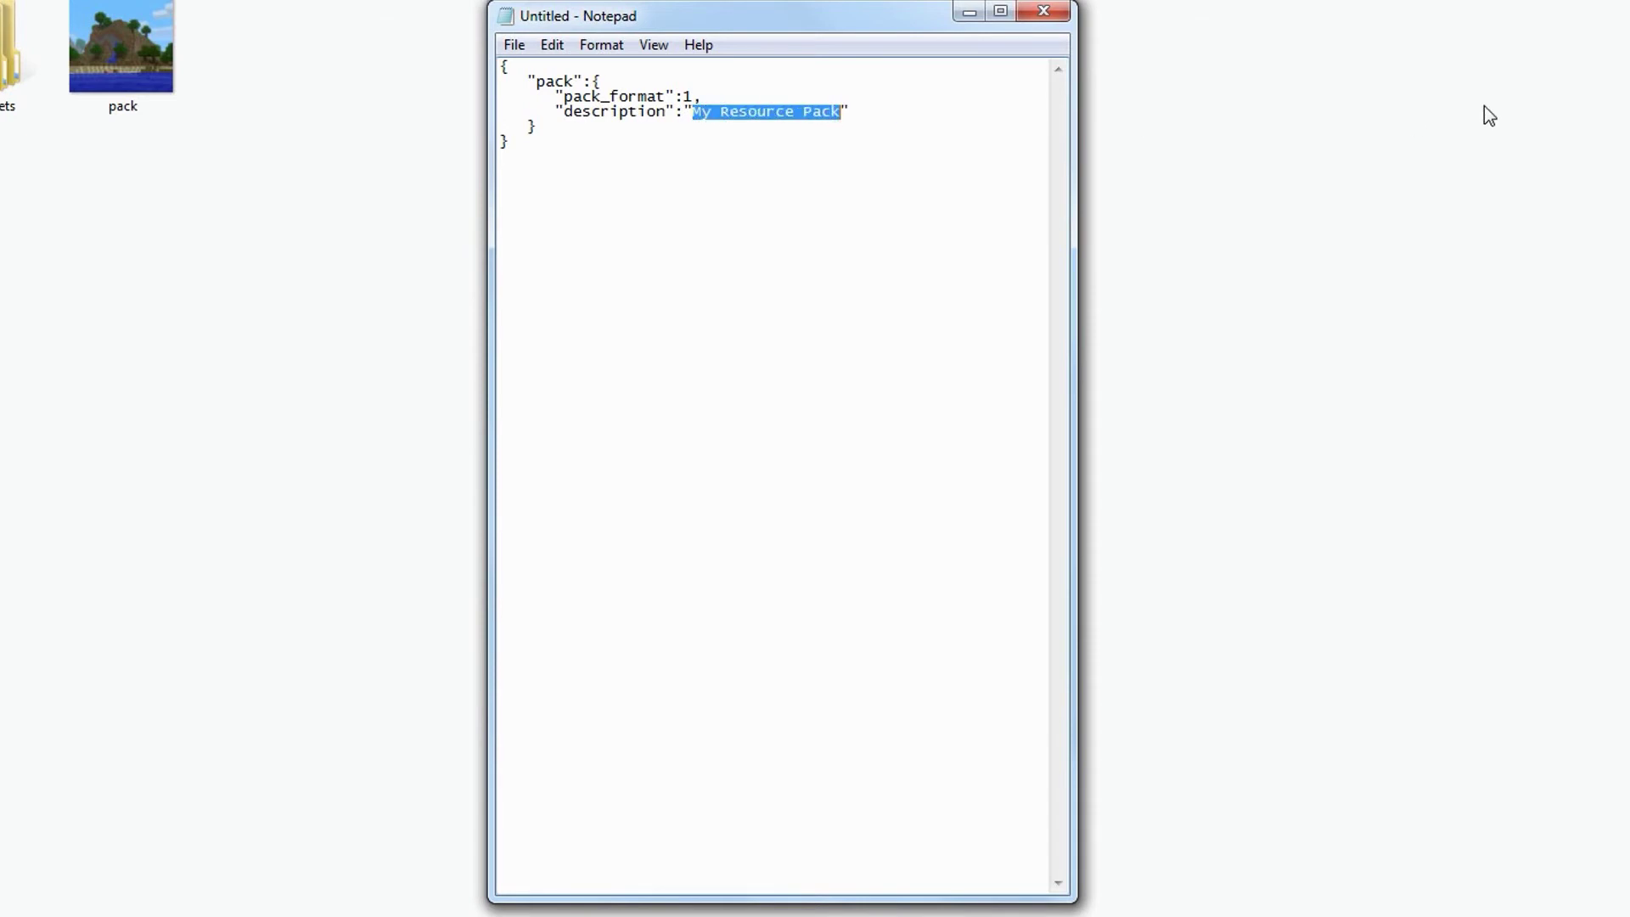
key("BackSpace")
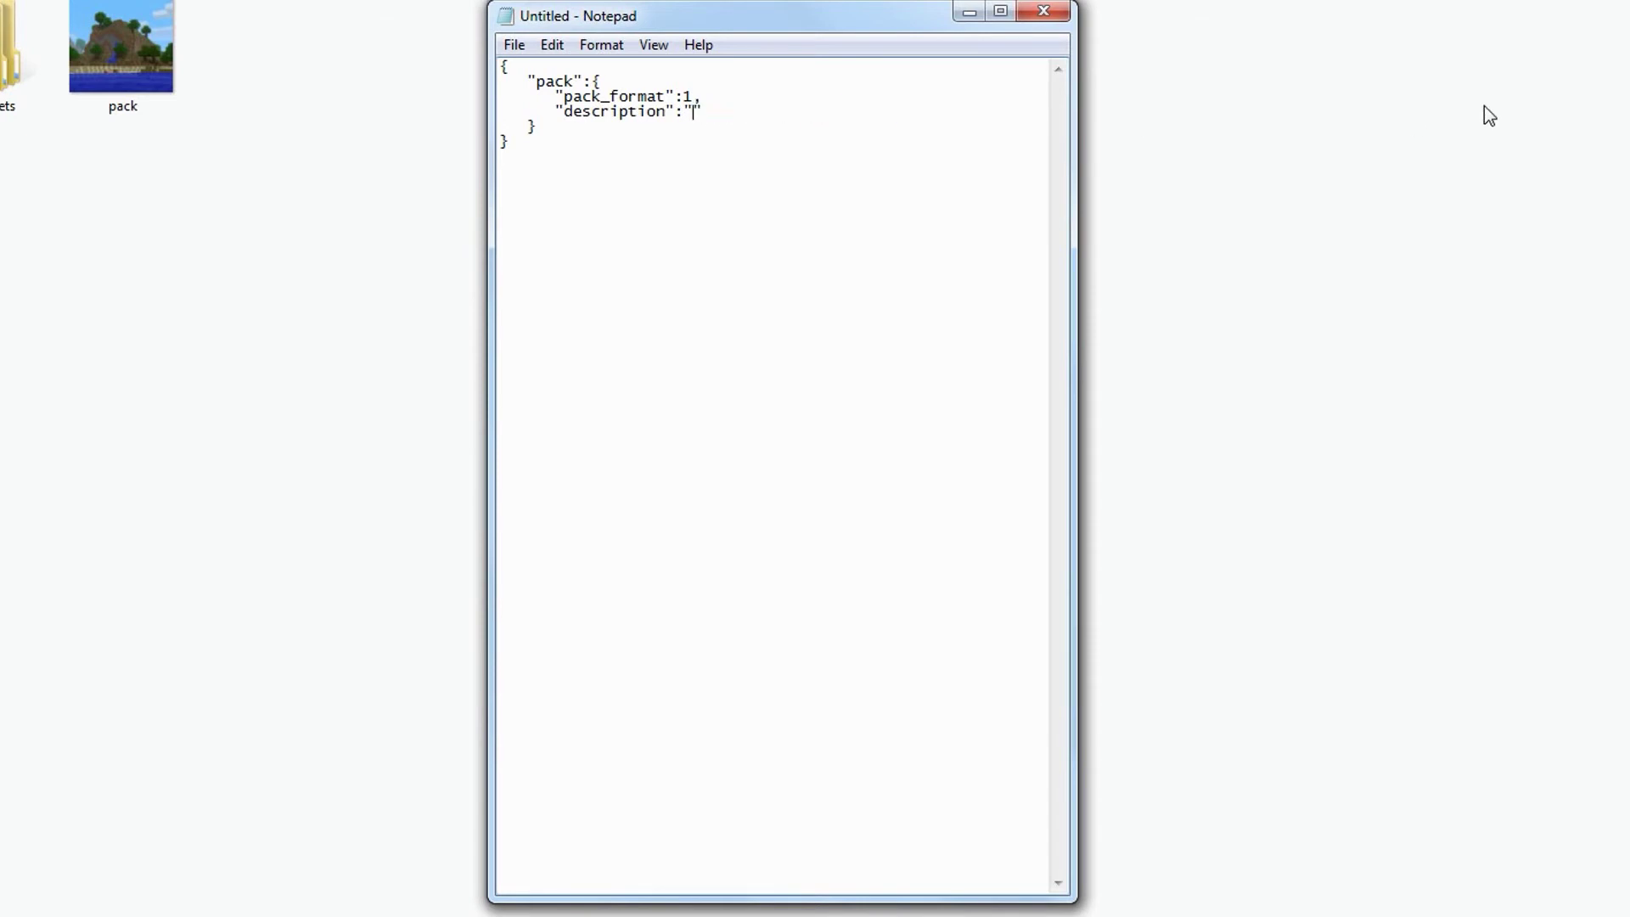
type("Lol 2.")
Save the text as pack.mcmeta beside the assets folder in Lol, with the file type set to All Files.
left_click(514, 47)
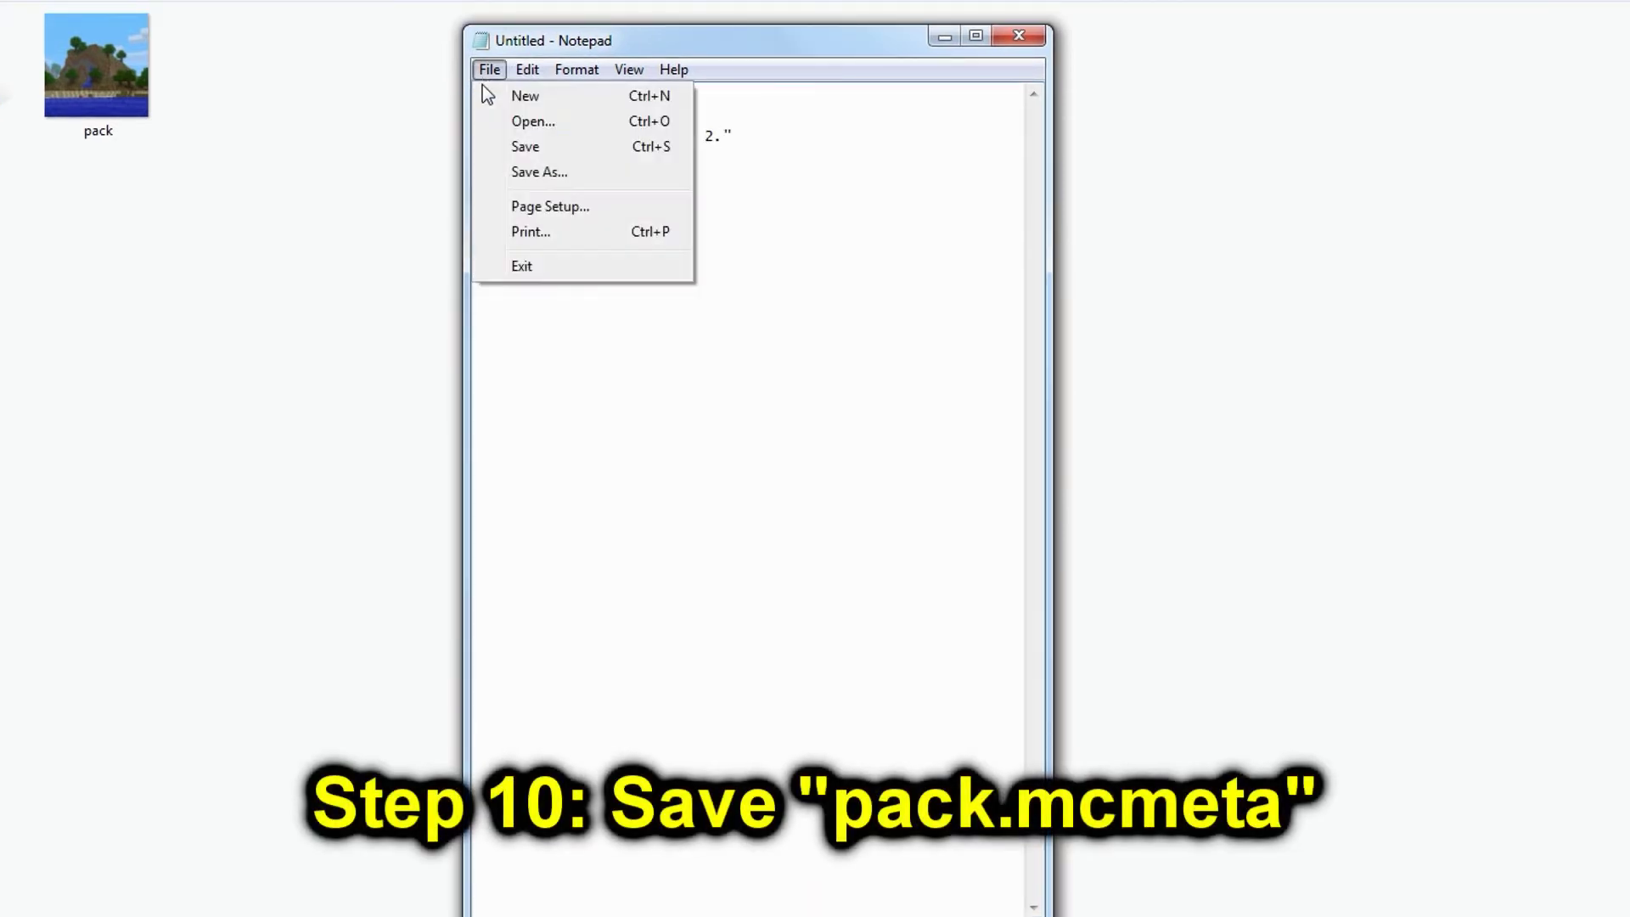
left_click(497, 146)
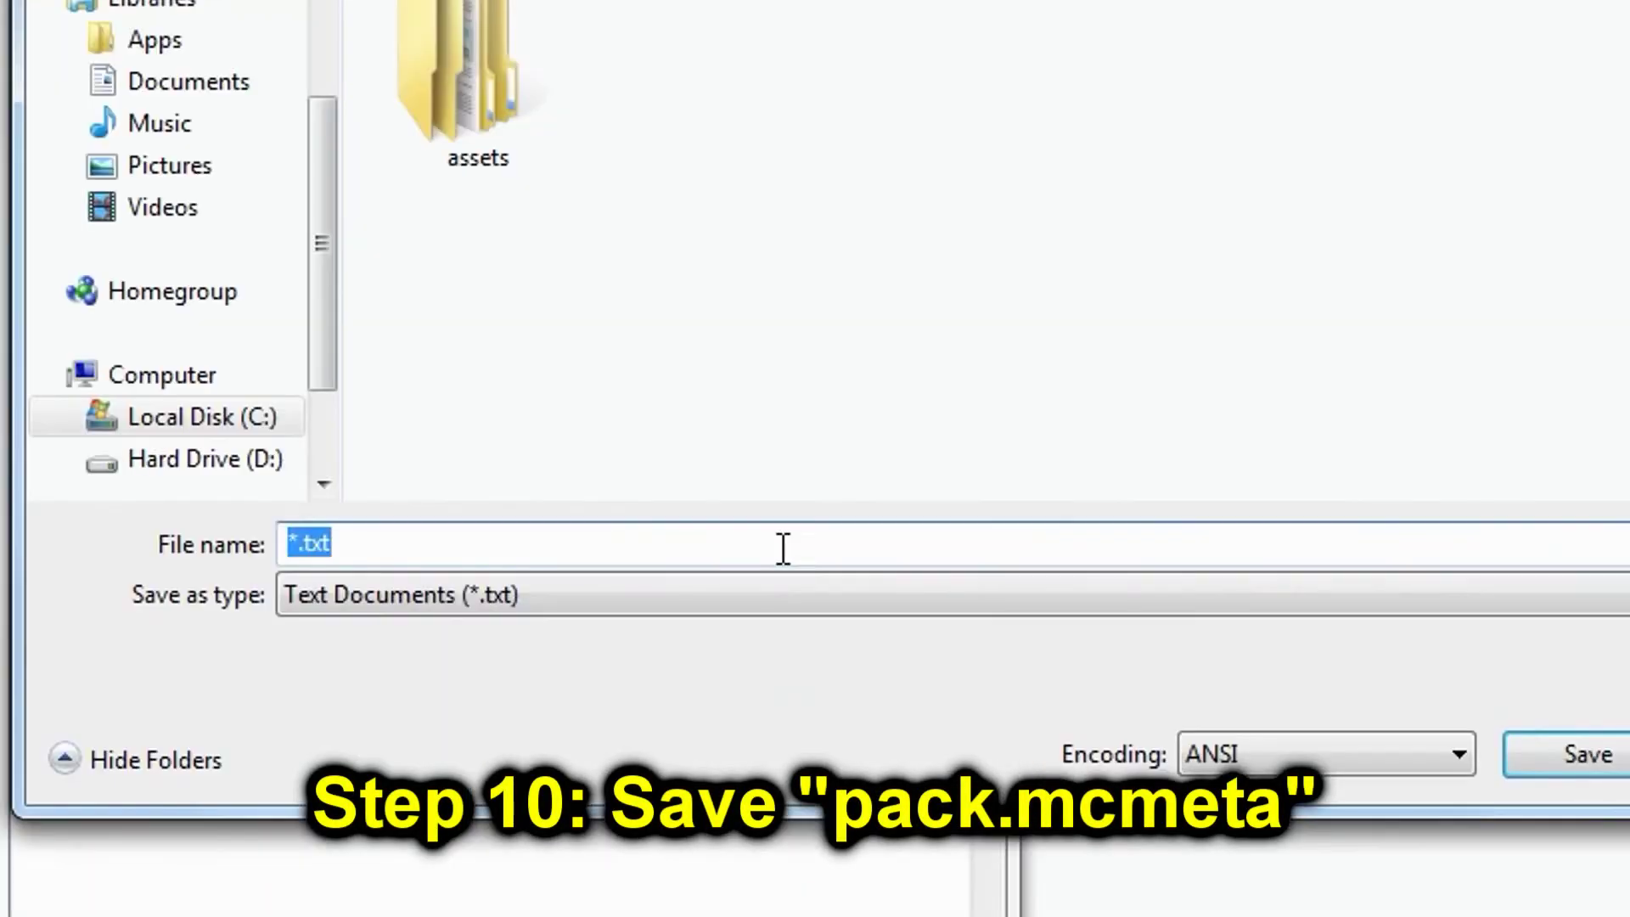
type("pac")
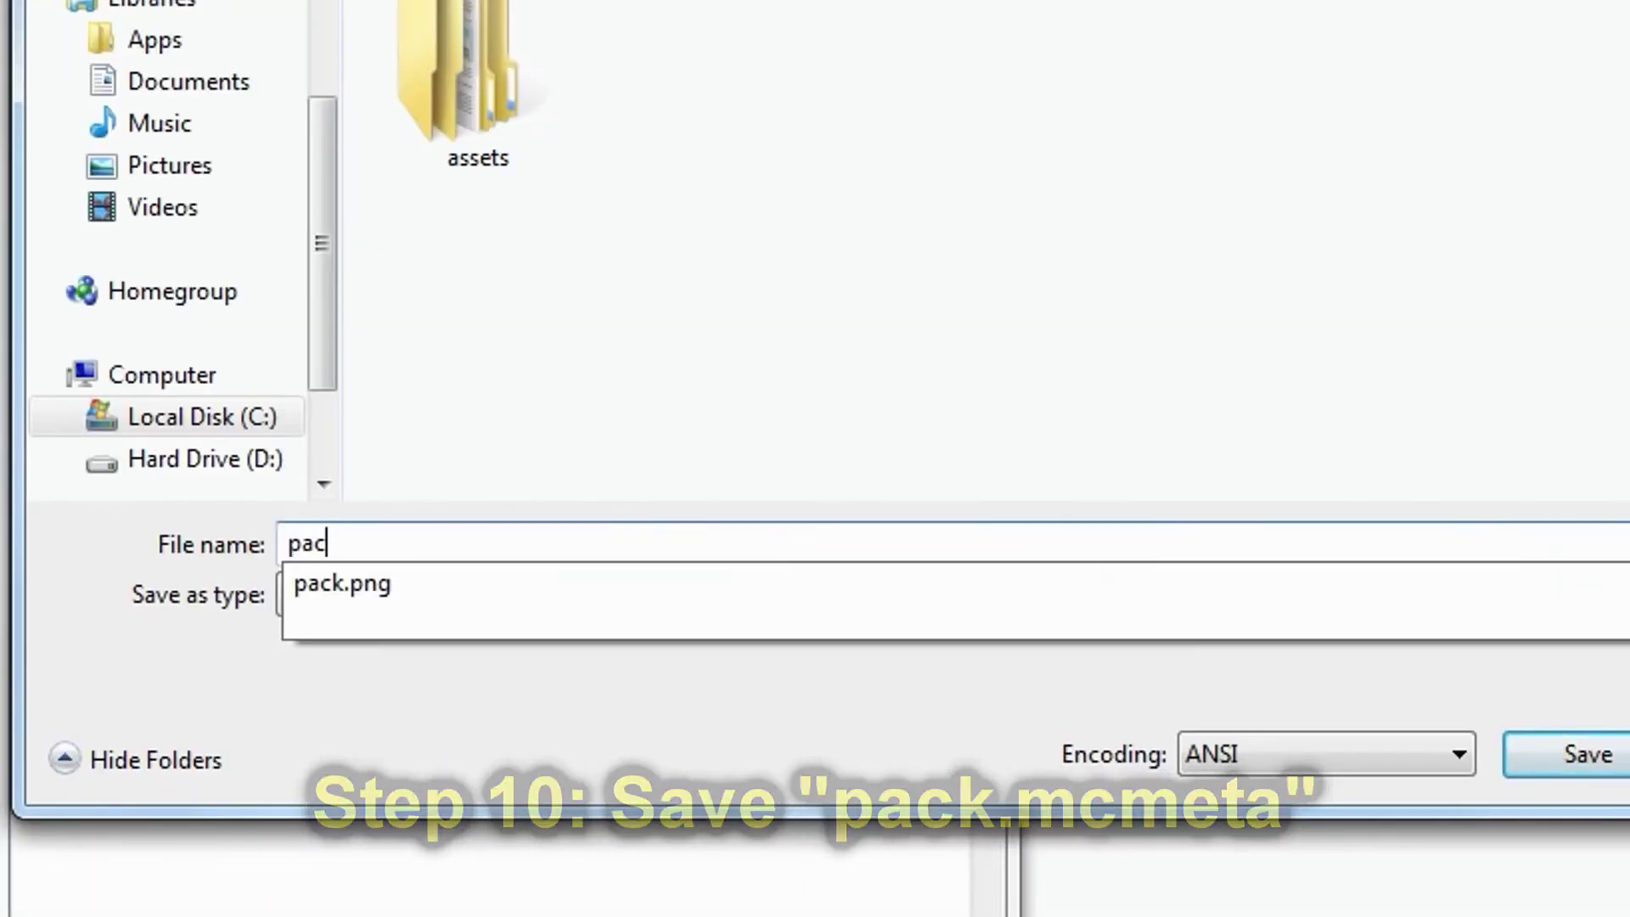
type("k.mcmeta")
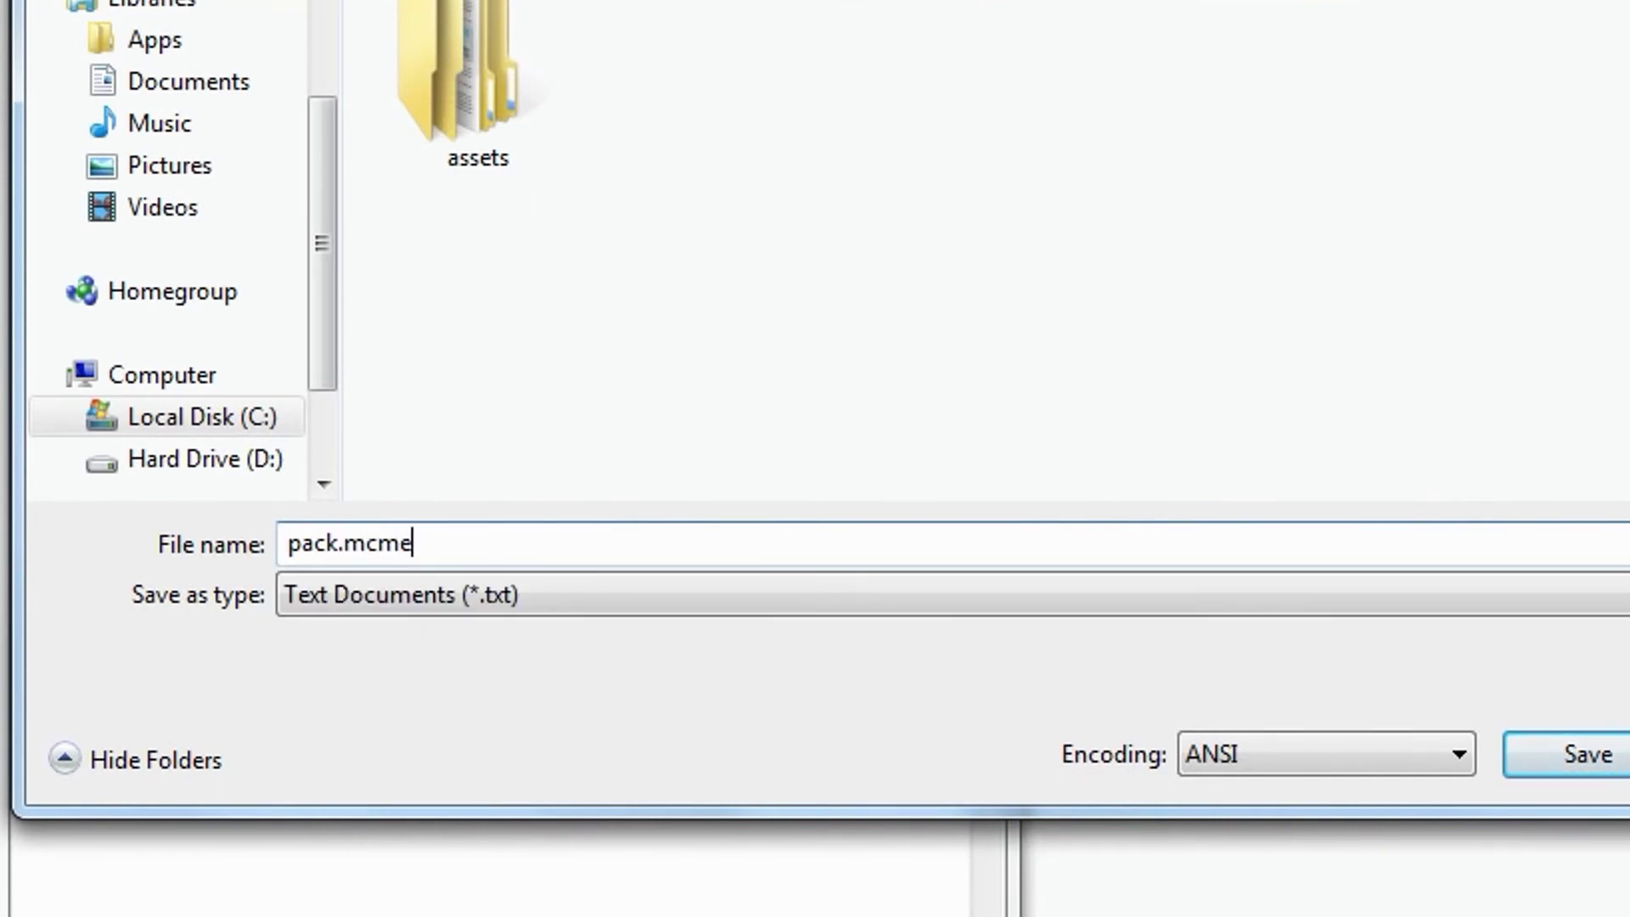
left_click(360, 604)
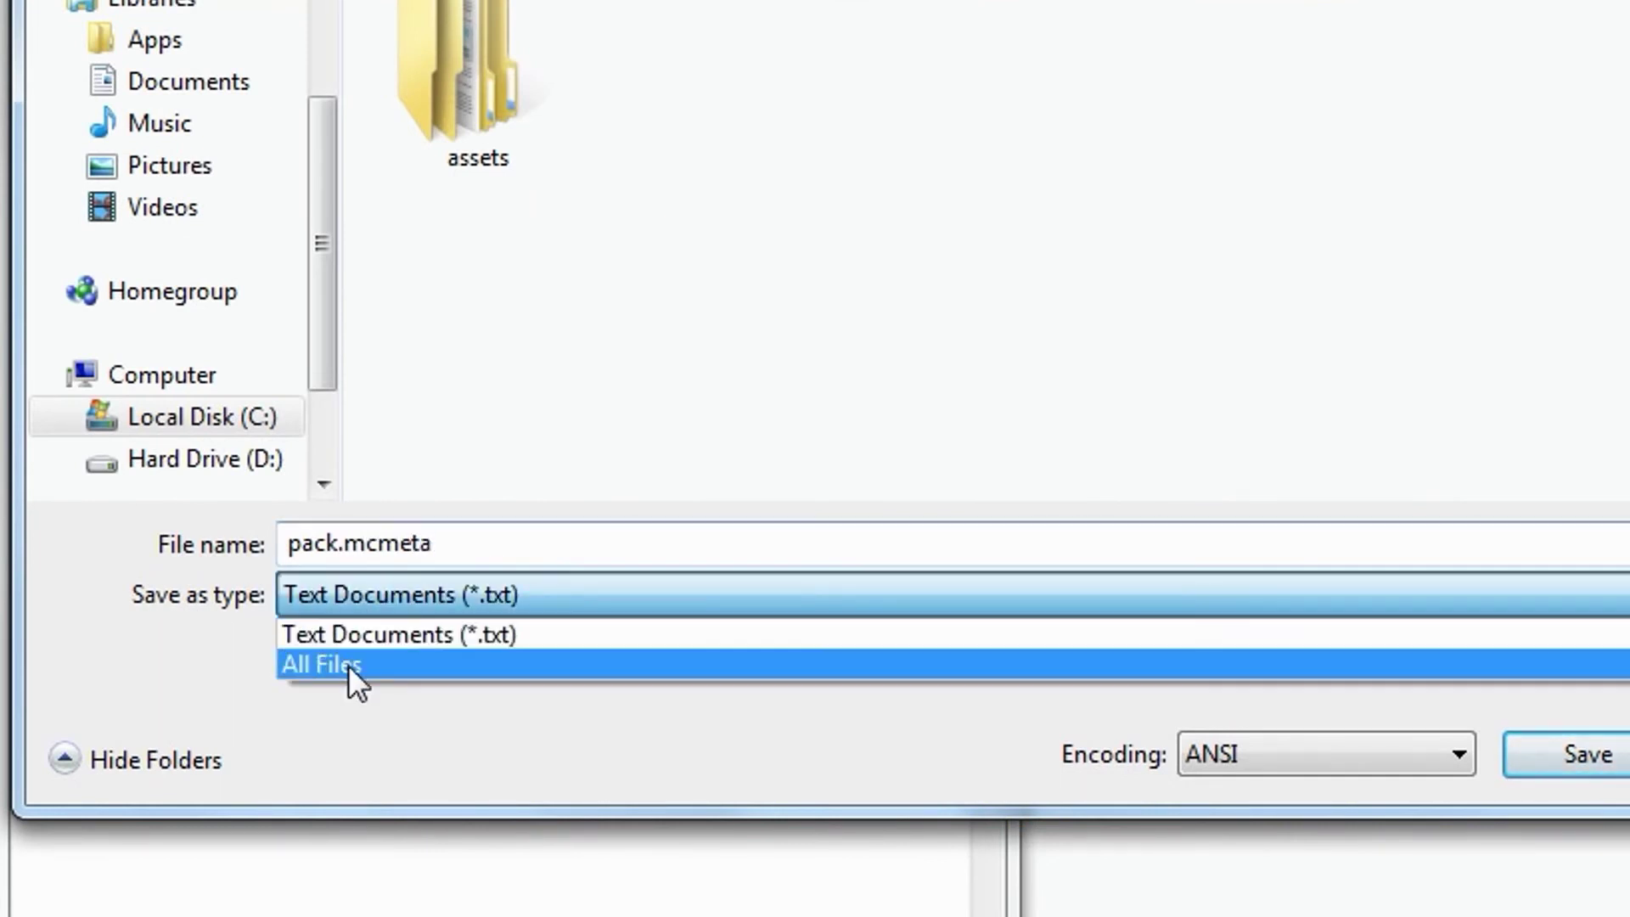
left_click(348, 663)
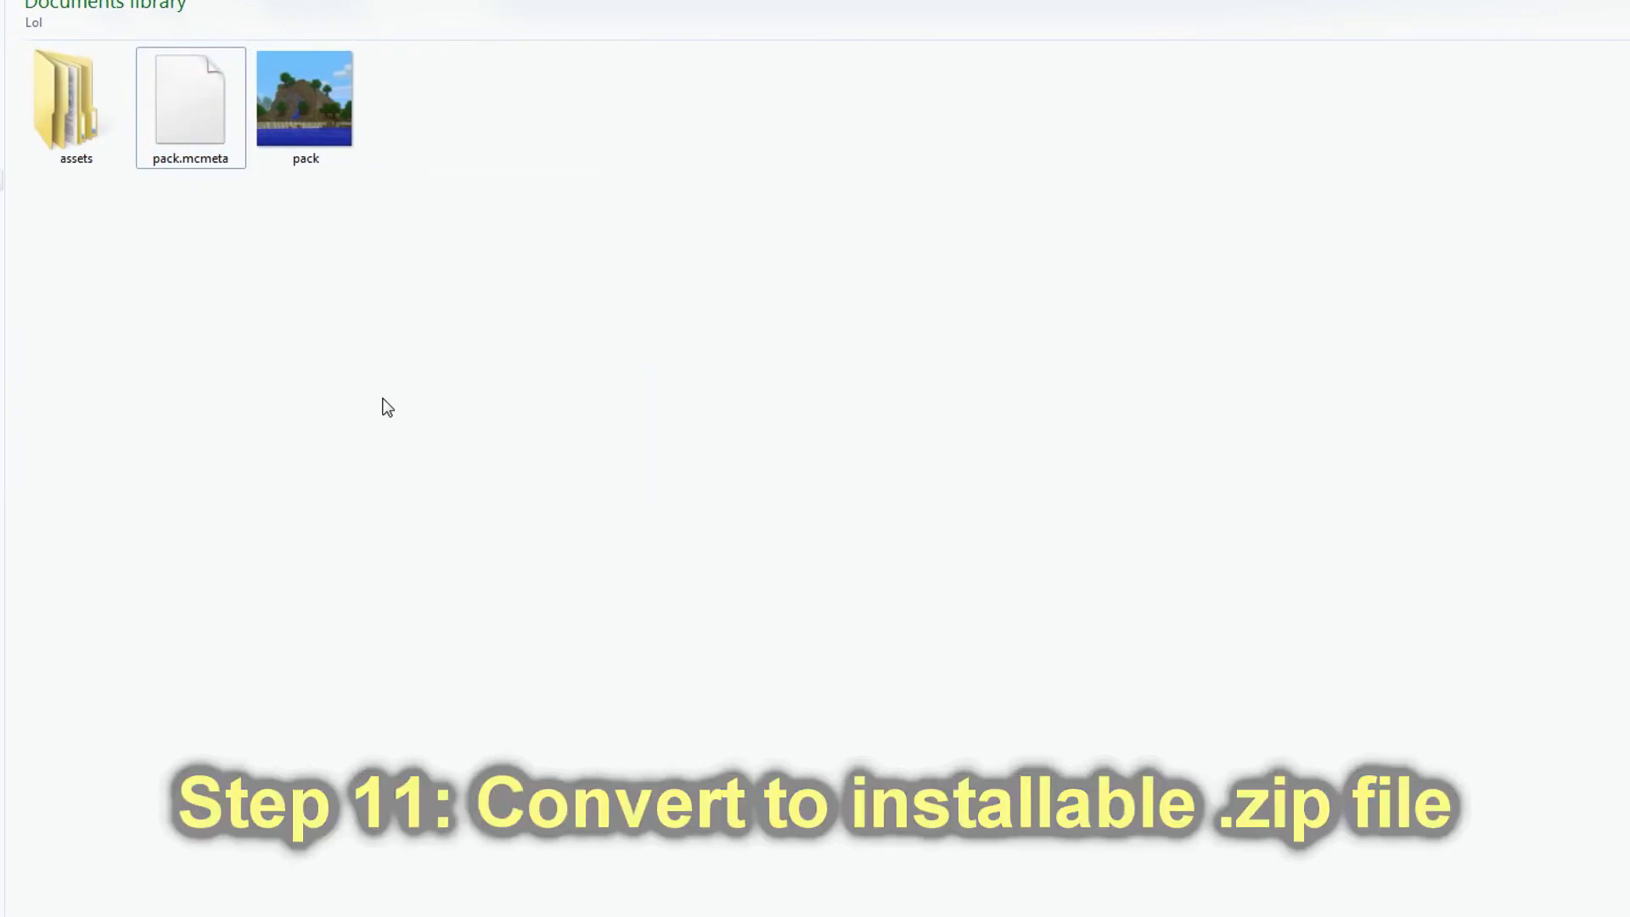
Create a new WinRAR ZIP archive named "Lol pack" in the Lol folder.
right_click(491, 258)
mouse_move(569, 520)
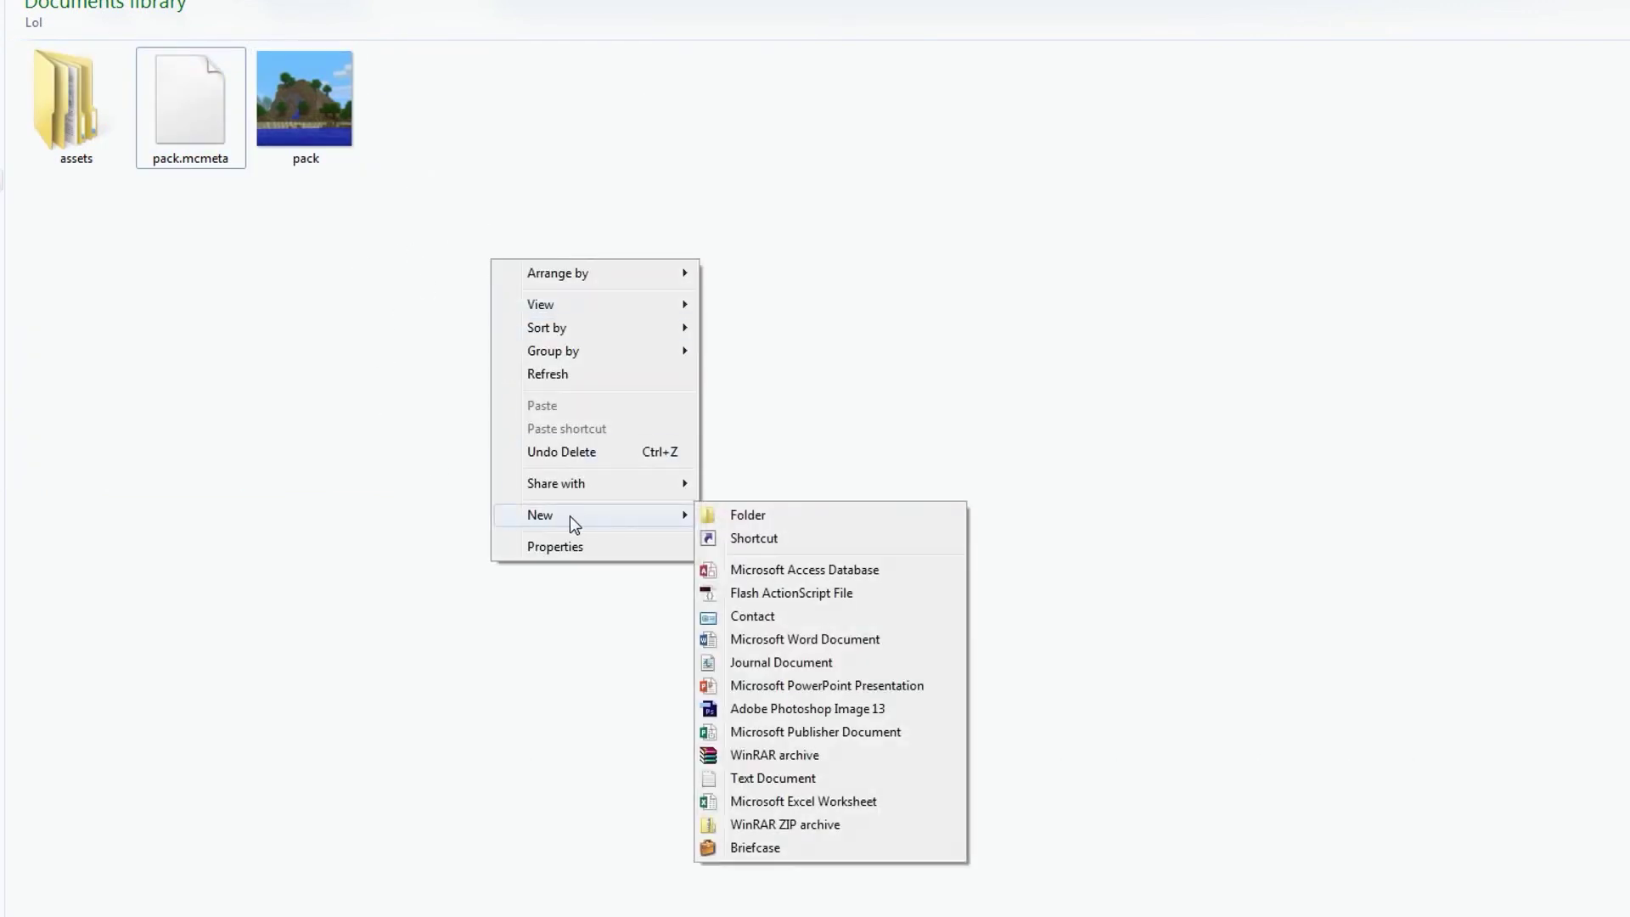
left_click(818, 823)
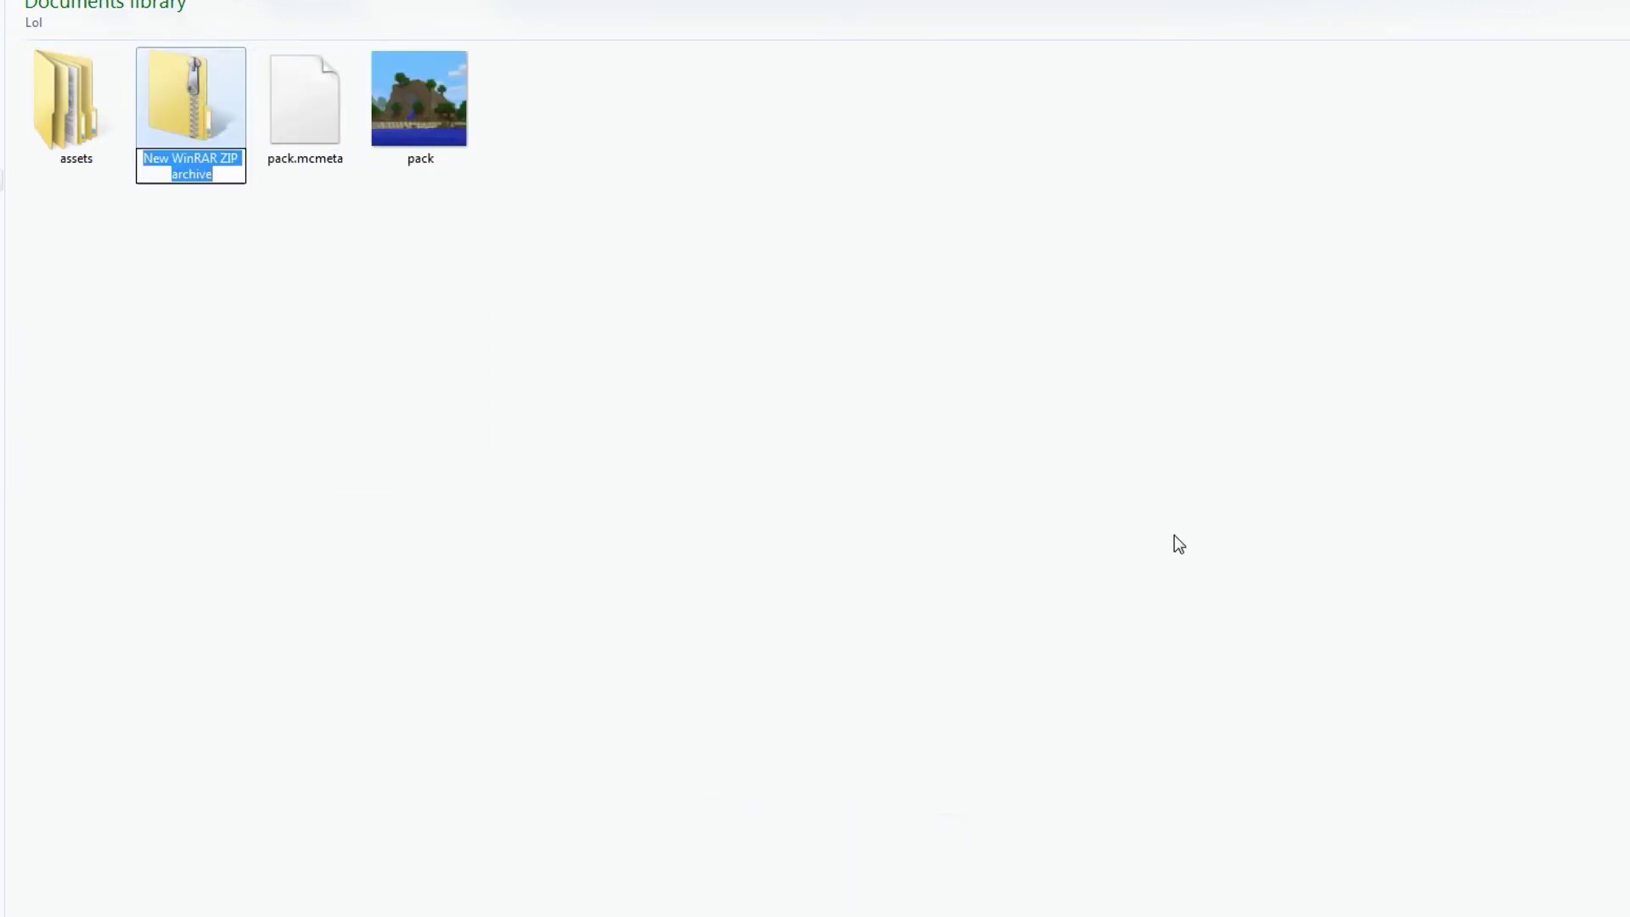
type("Lol pack")
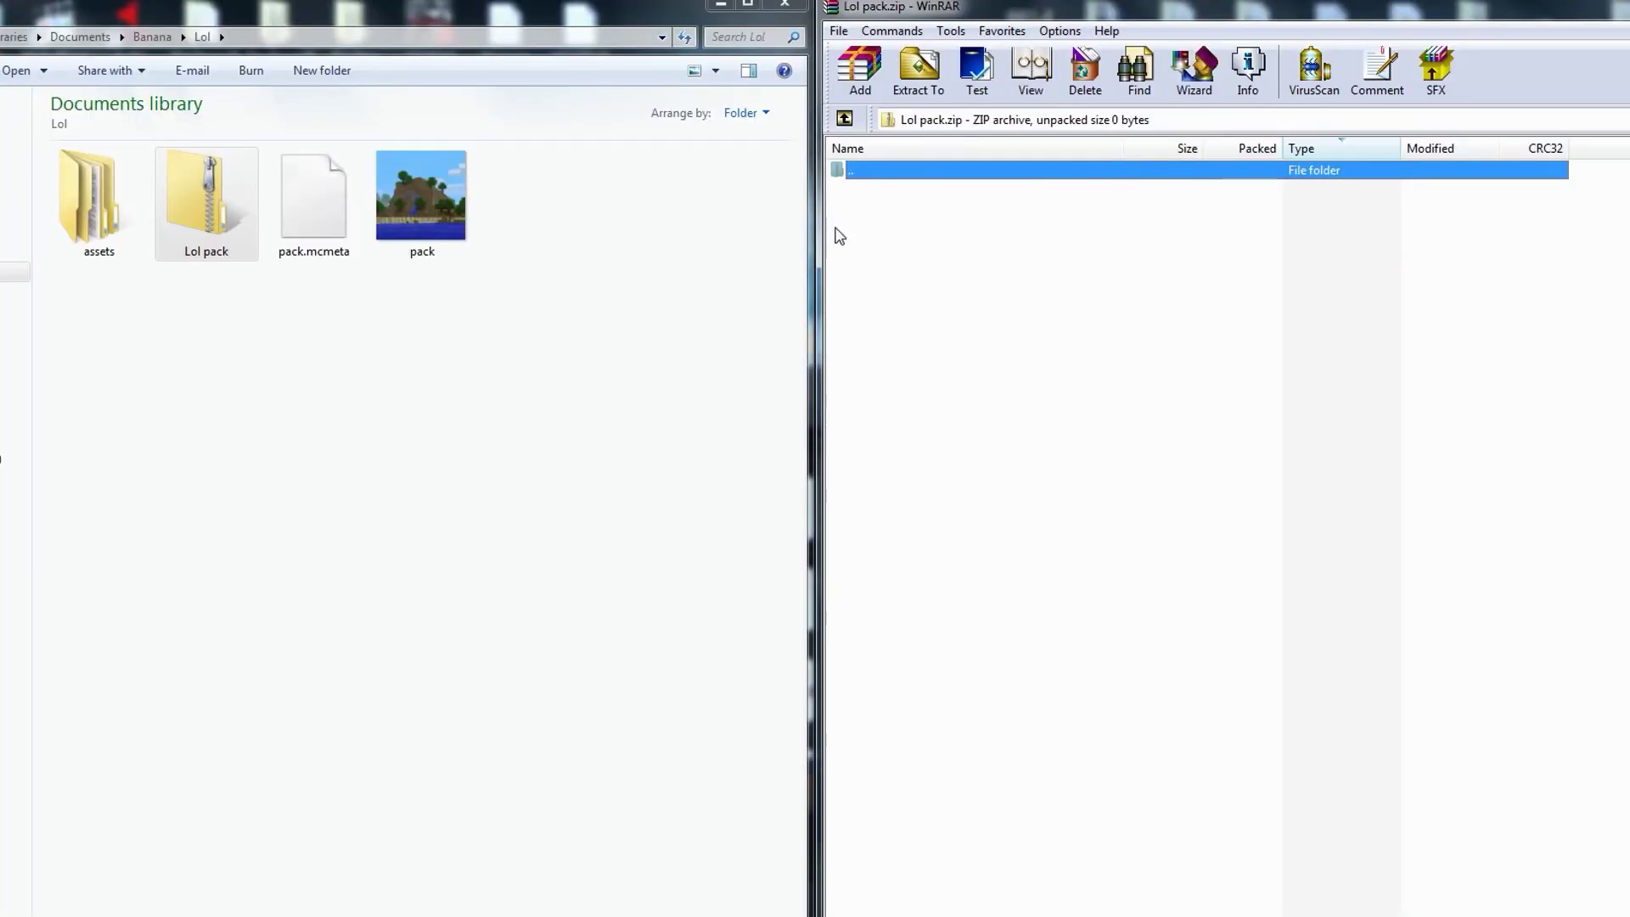
Add the assets folder, pack.mcmeta and the pack image to the Lol pack.zip archive with the default archive parameters.
left_click(103, 238)
left_click(324, 240)
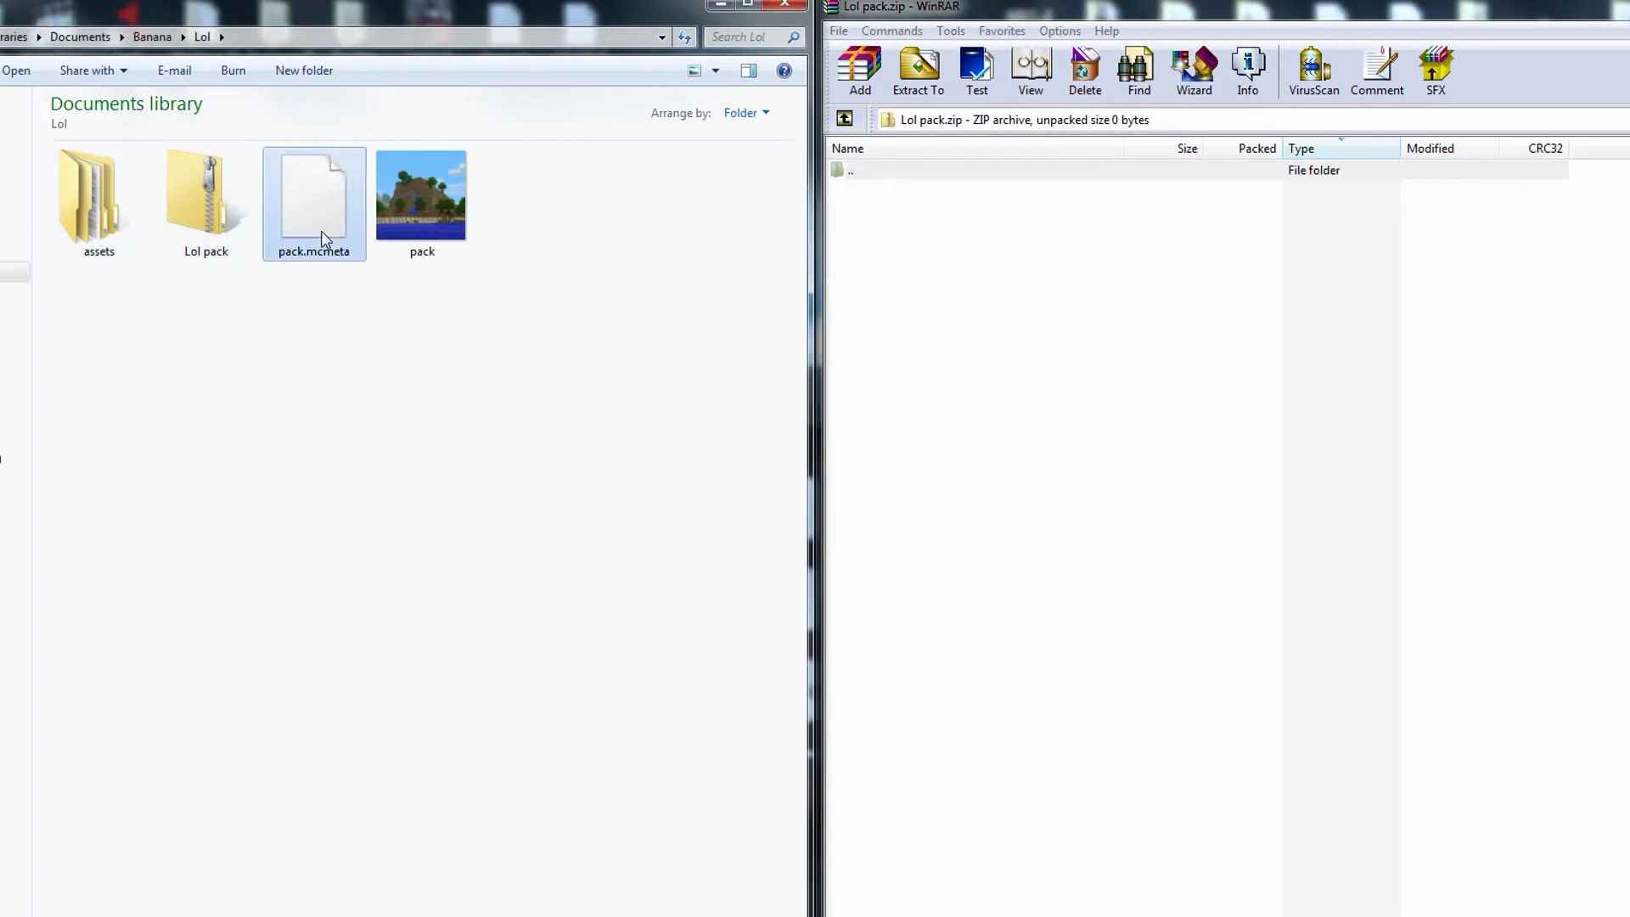
left_click(450, 247)
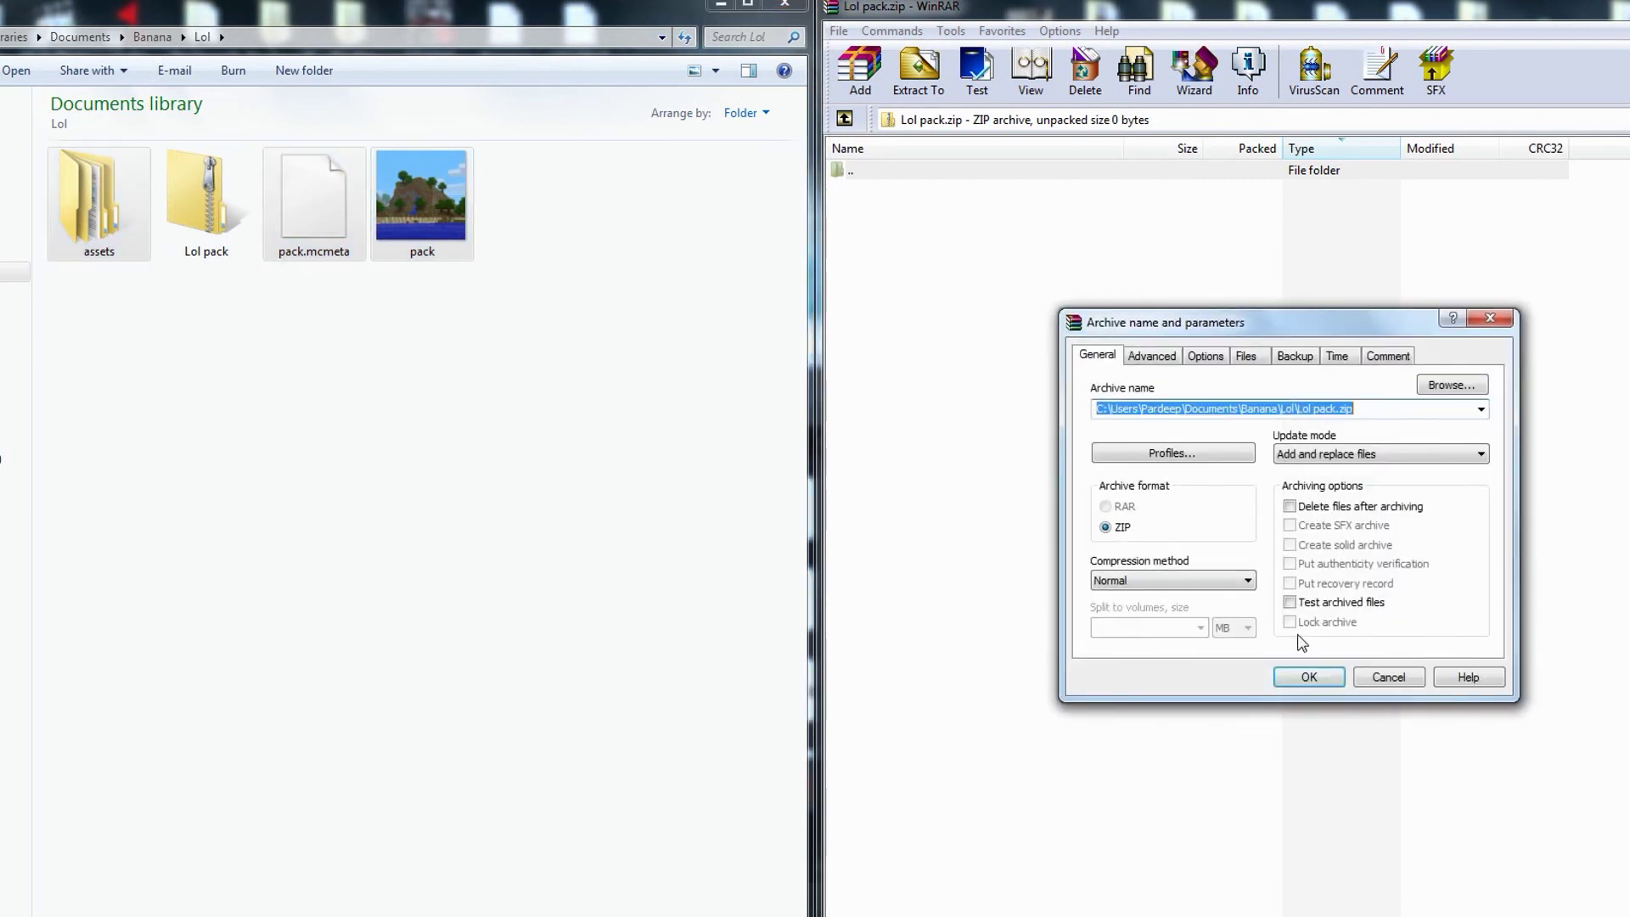
left_click(1298, 673)
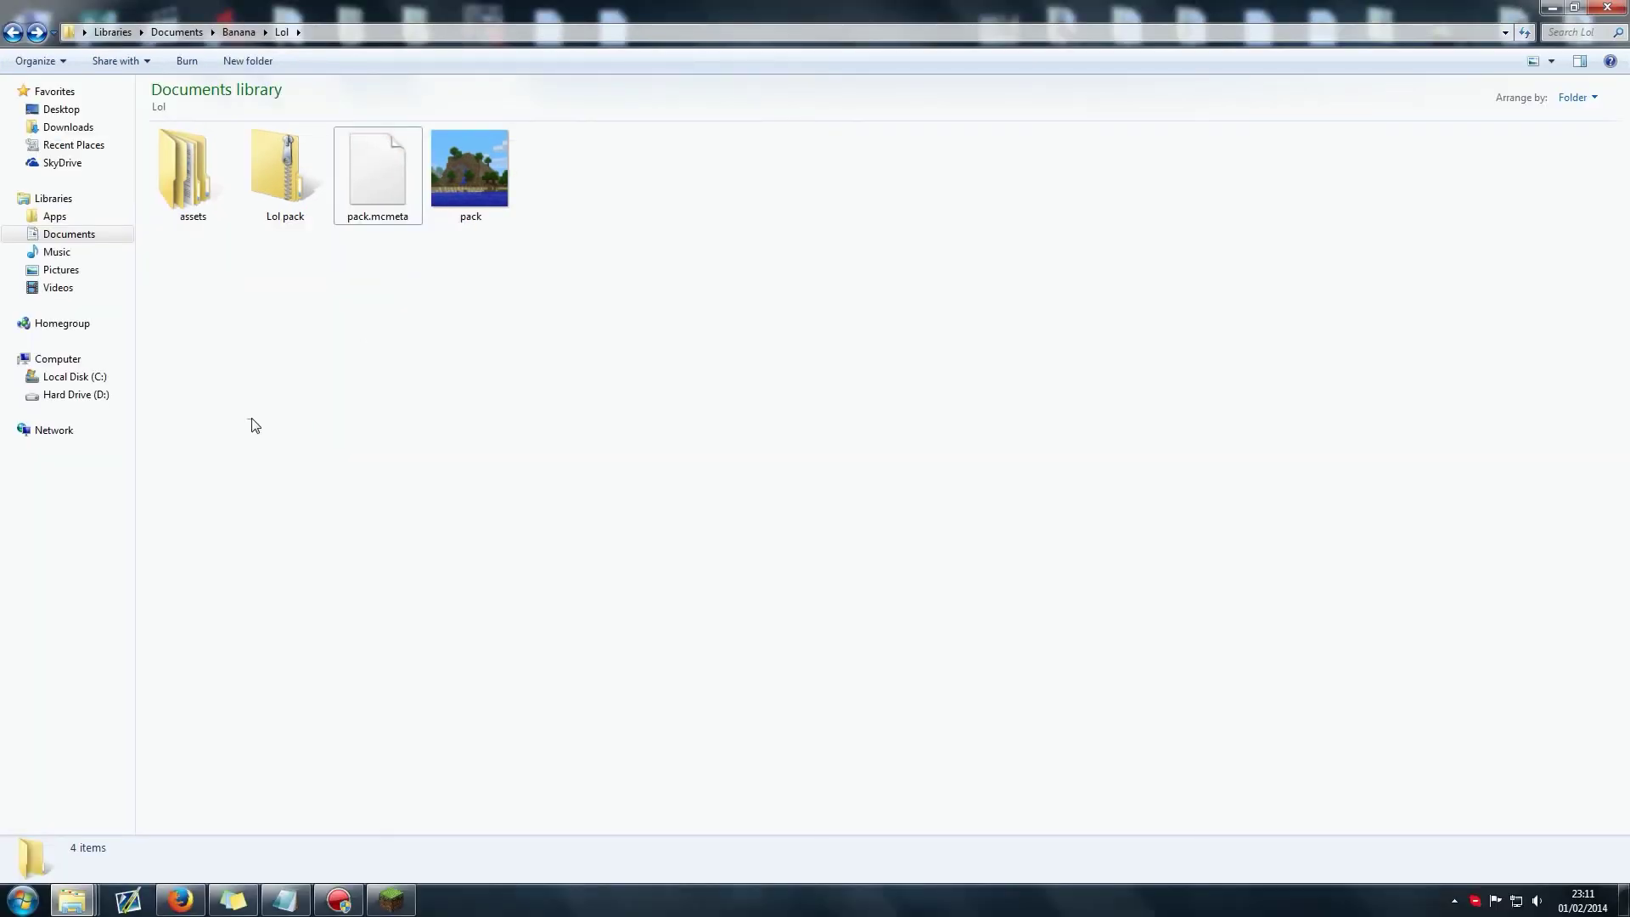
left_click_drag(246, 420, 321, 105)
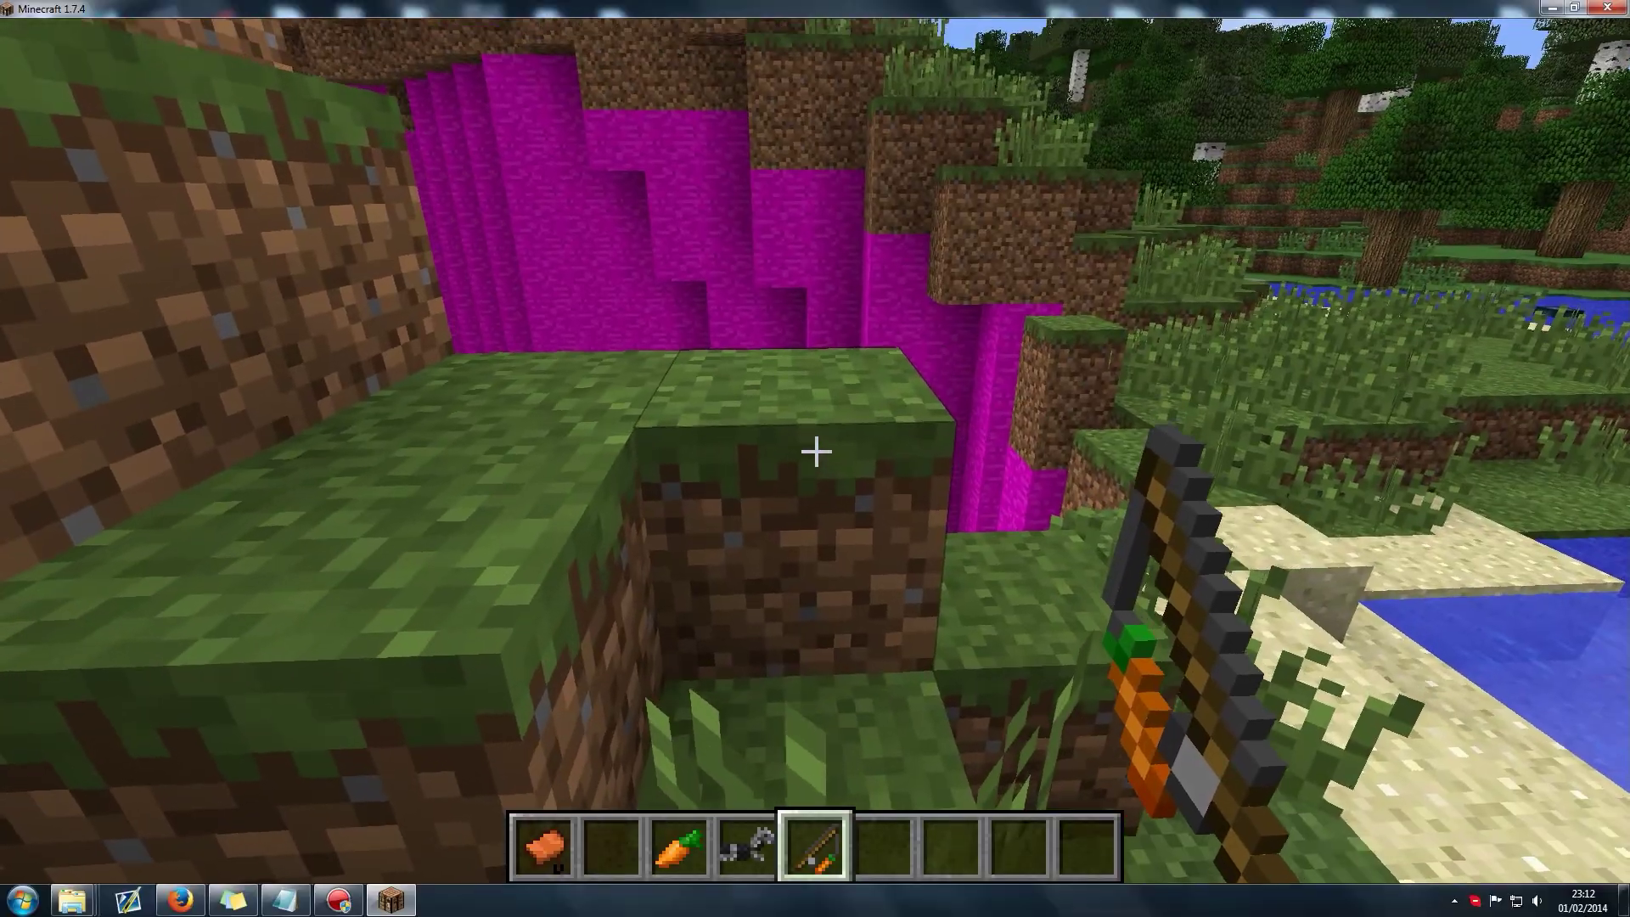
Move through the Minecraft world and examine the recolored stone blocks.
scroll(814, 451, "down", 1)
key("w")
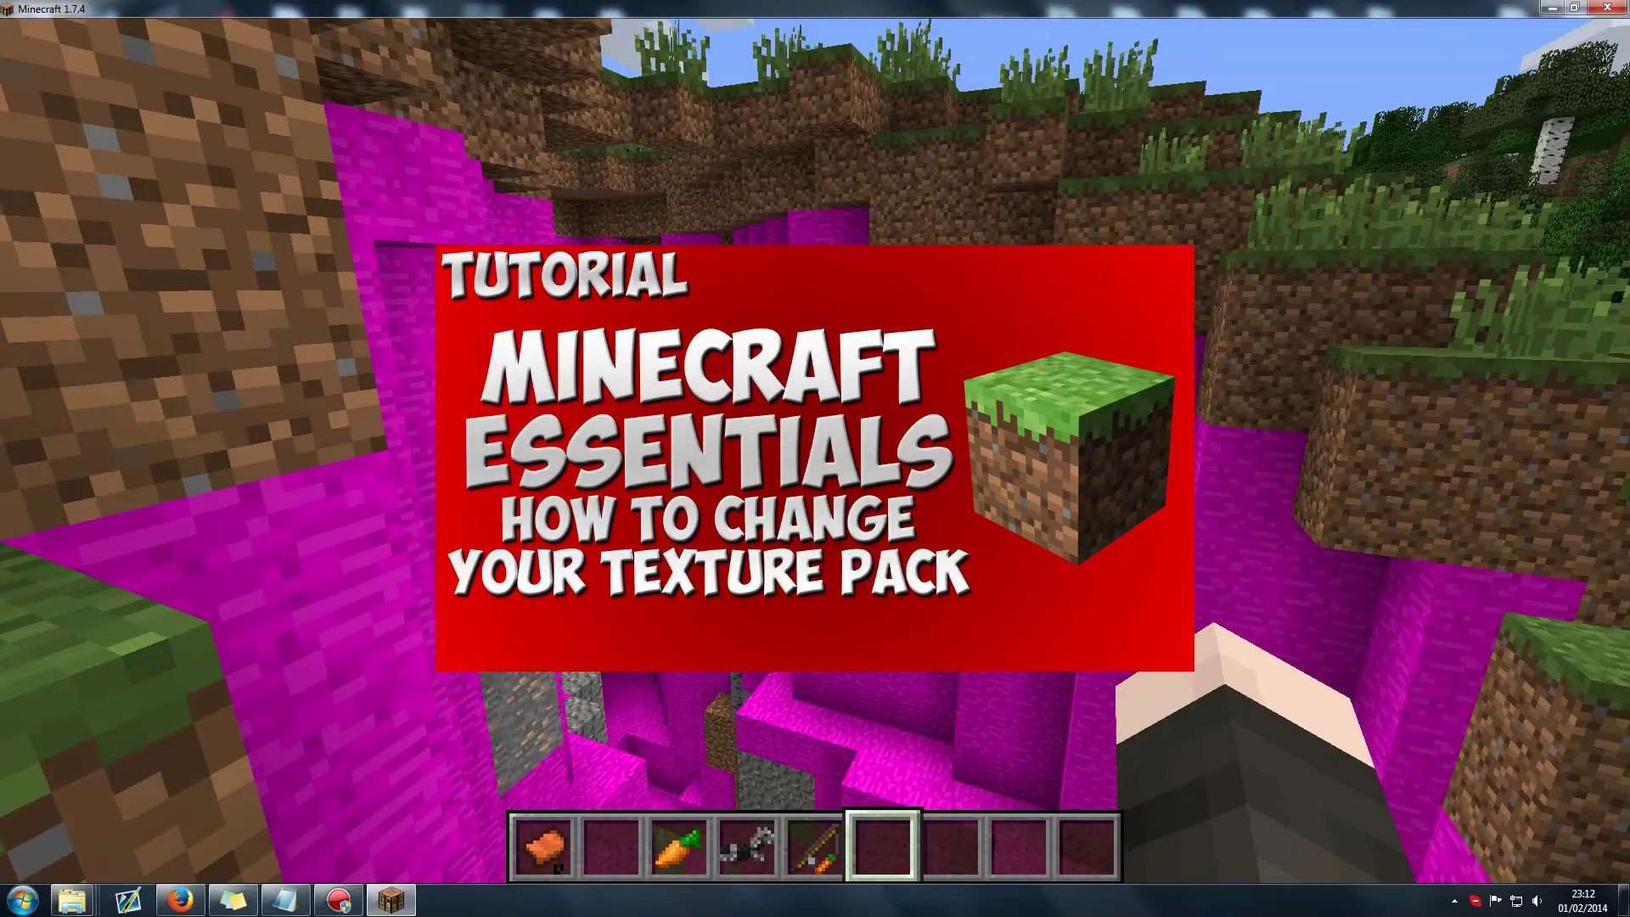
left_click(814, 451)
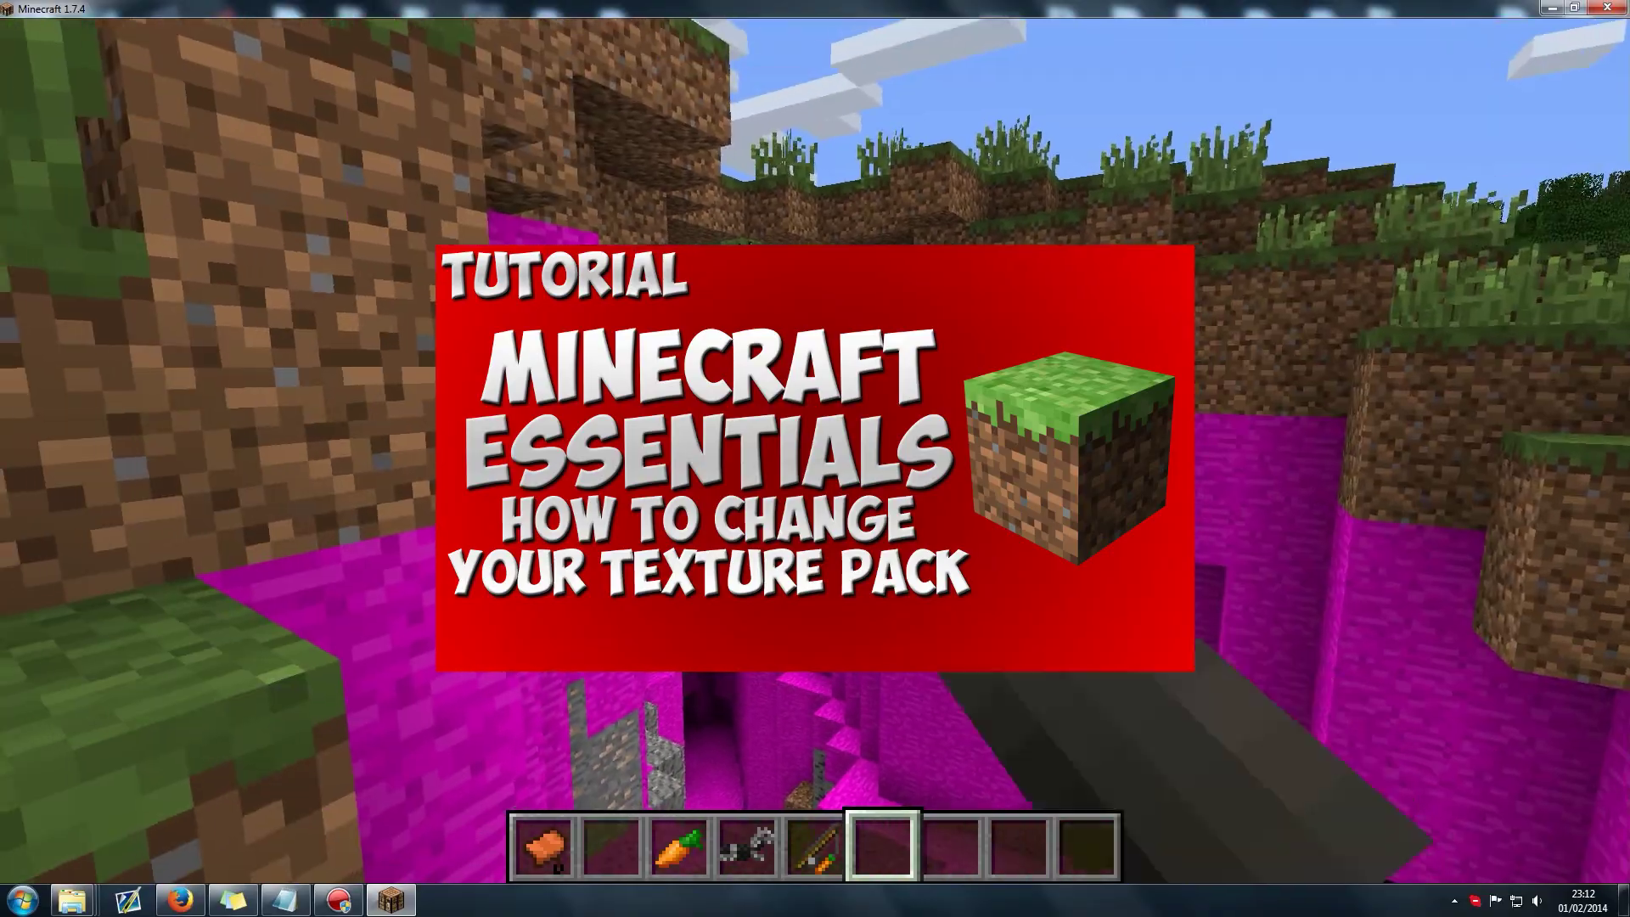
key("w")
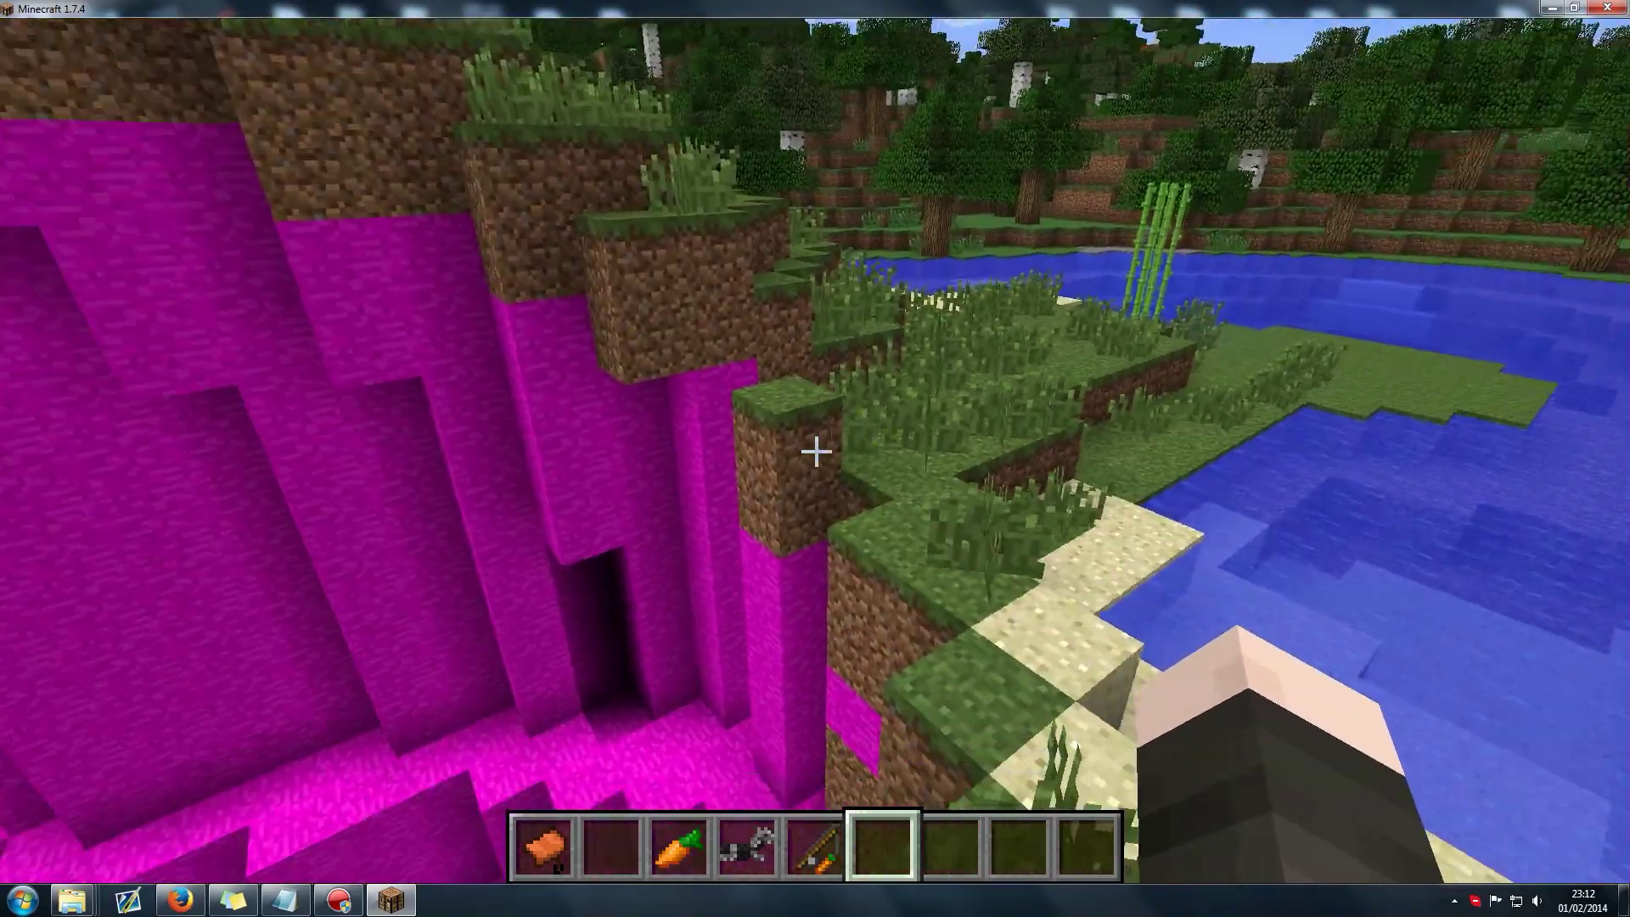